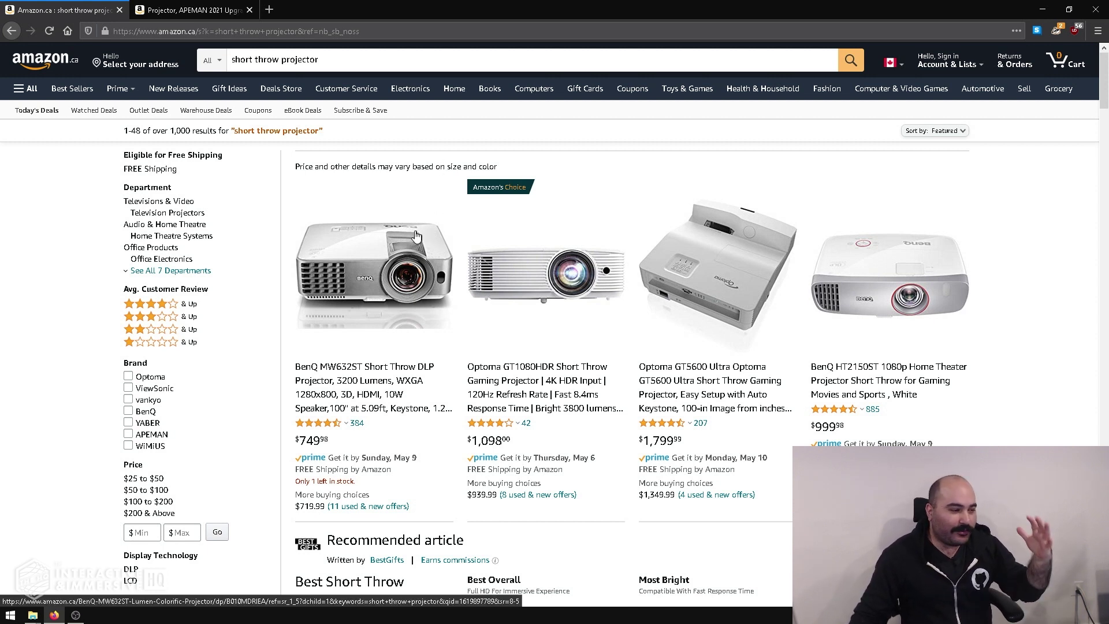
scroll(344, 260, "down", 3)
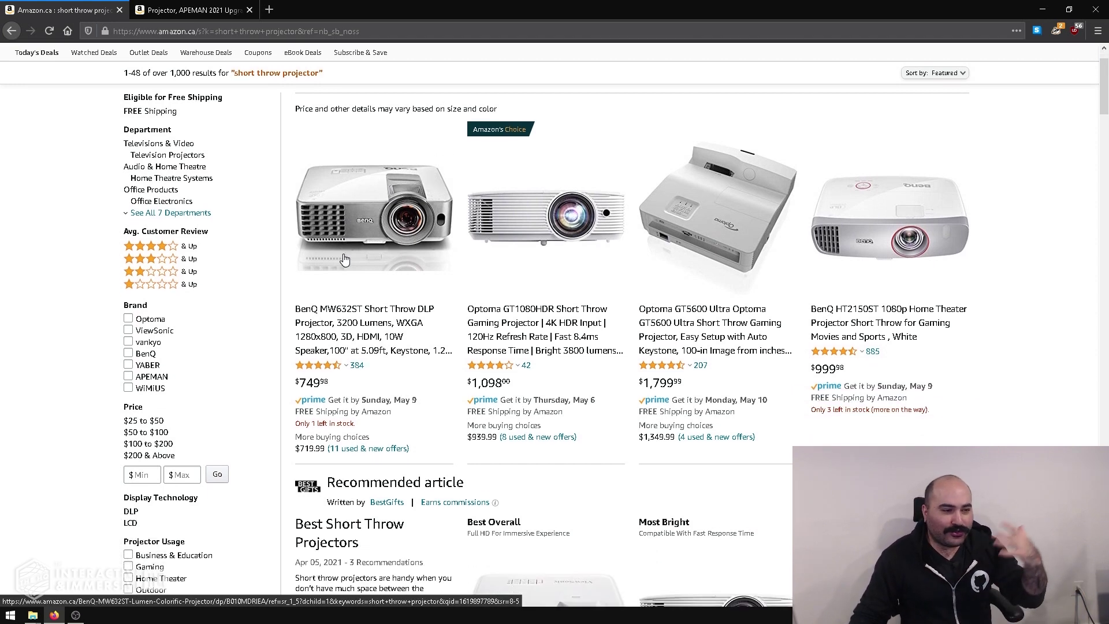
scroll(345, 260, "down", 1)
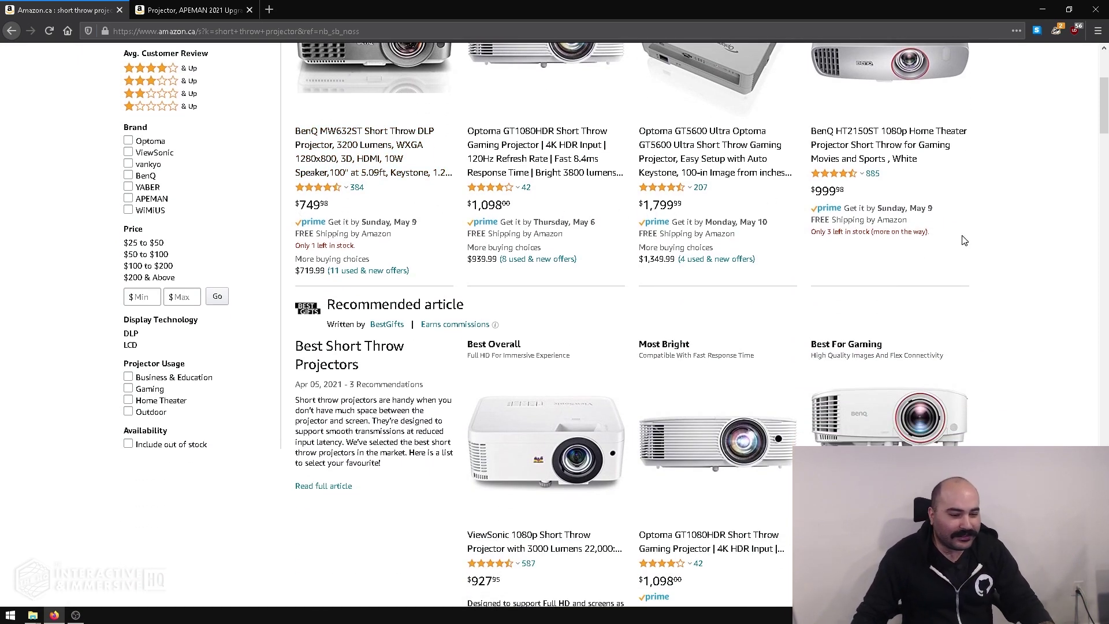
scroll(954, 240, "down", 3)
scroll(580, 367, "down", 3)
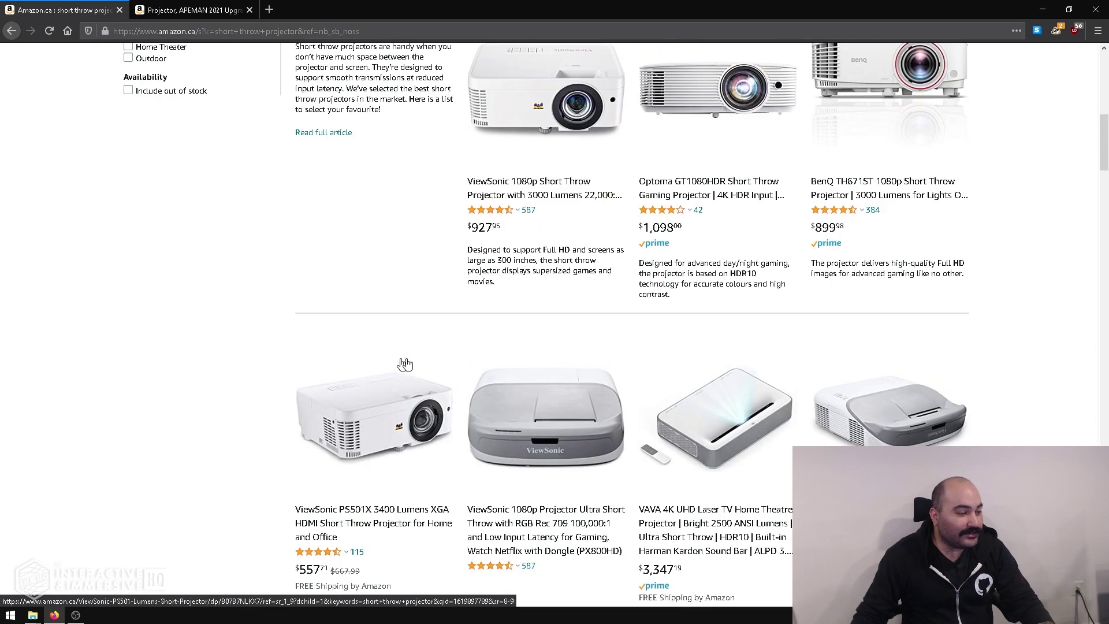
scroll(327, 441, "down", 2)
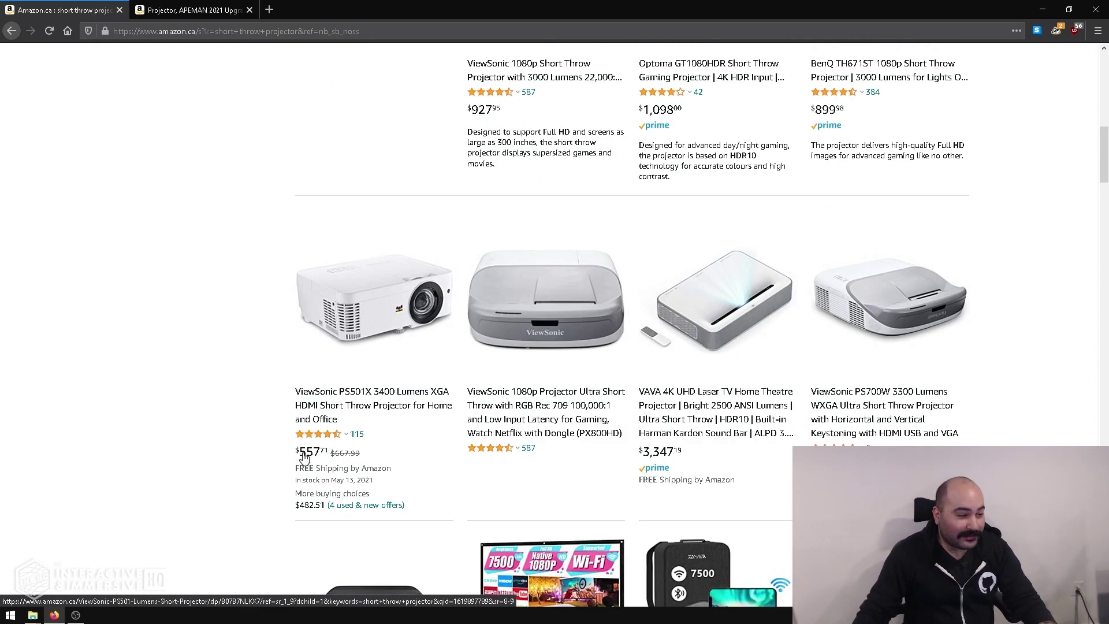
scroll(304, 458, "down", 5)
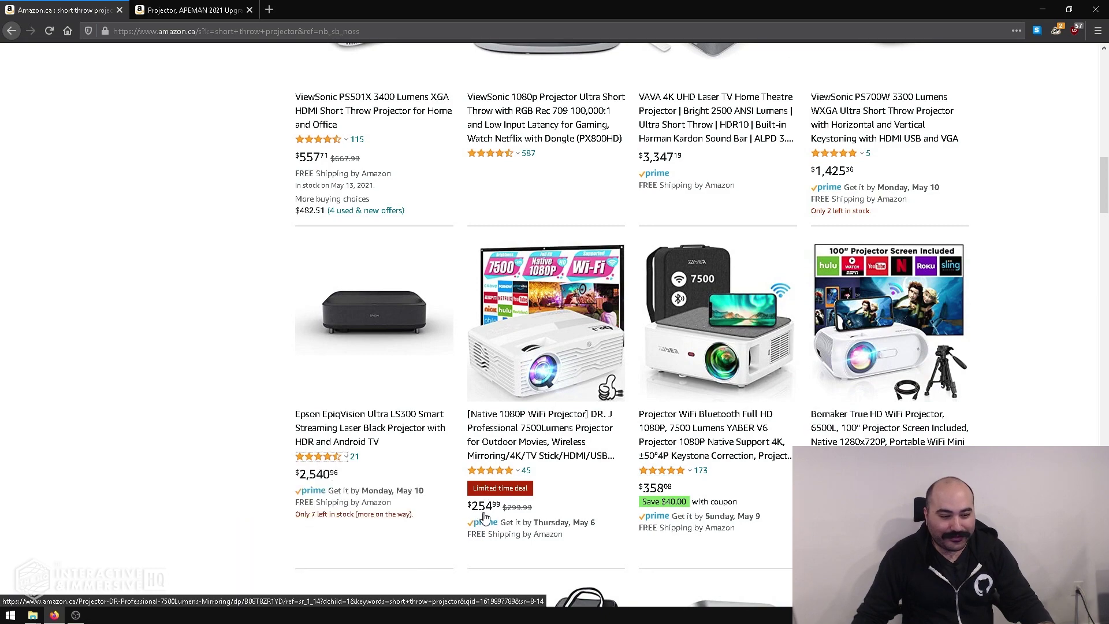
scroll(727, 515, "down", 7)
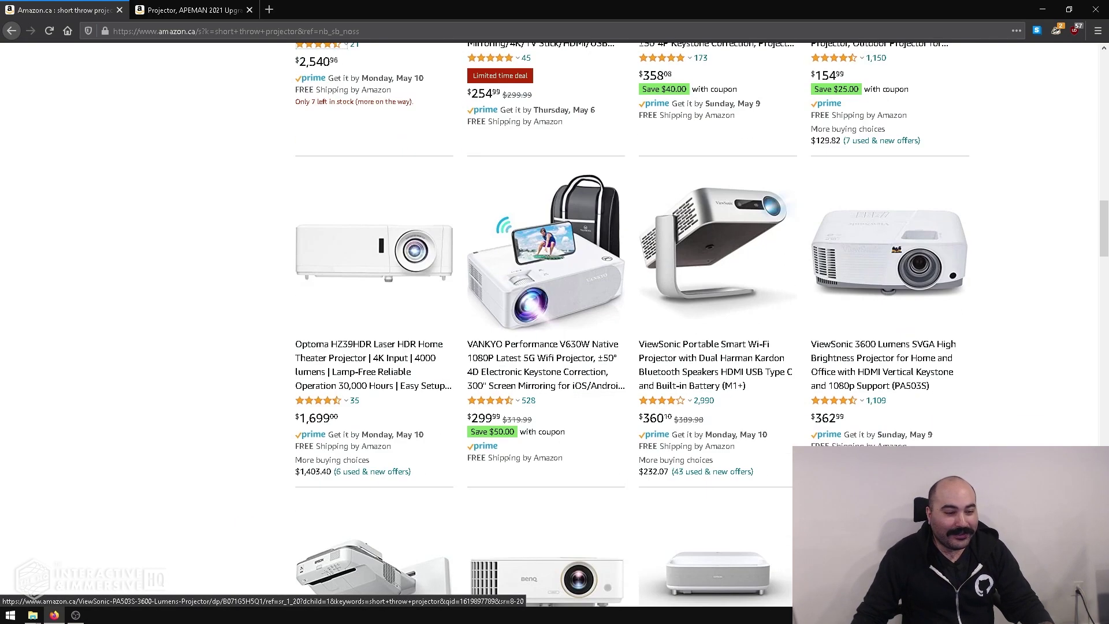
scroll(632, 323, "down", 5)
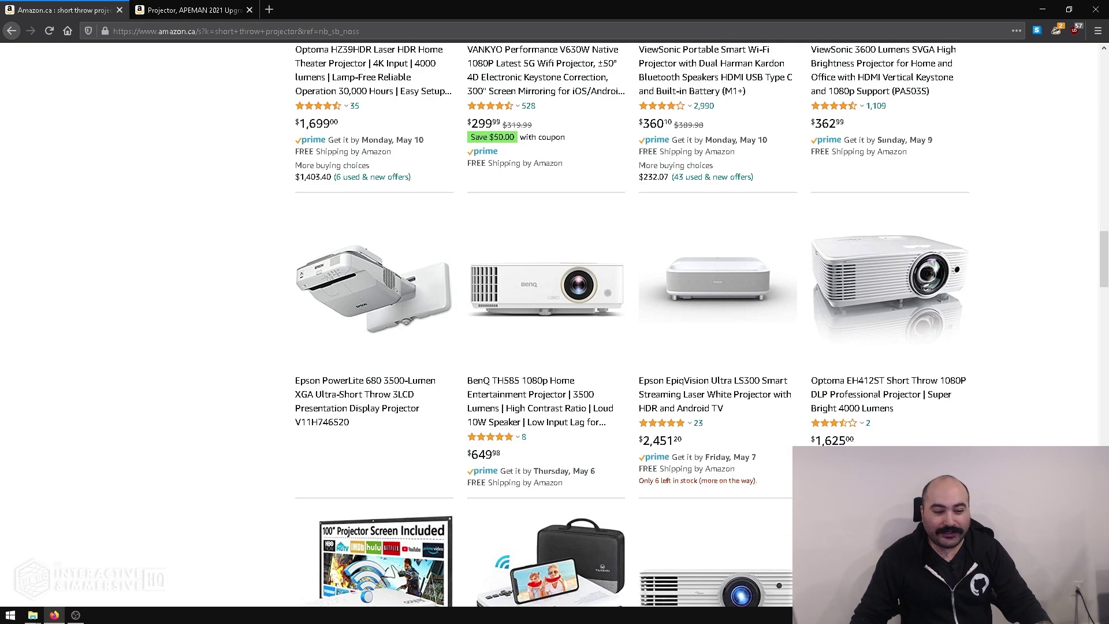
scroll(548, 492, "down", 4)
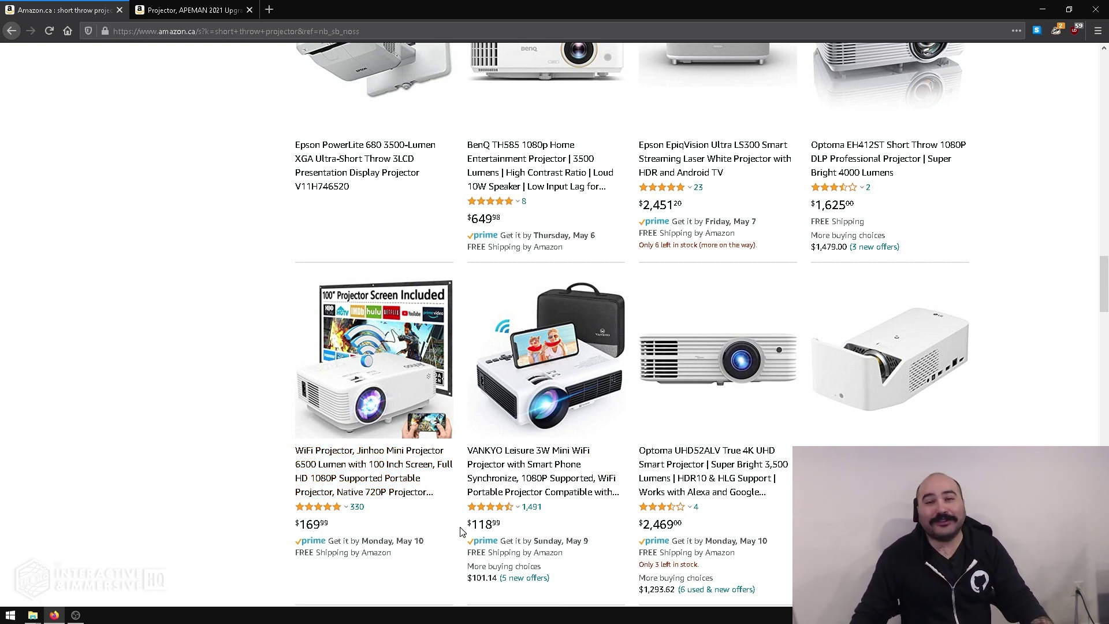
scroll(809, 497, "up", 15)
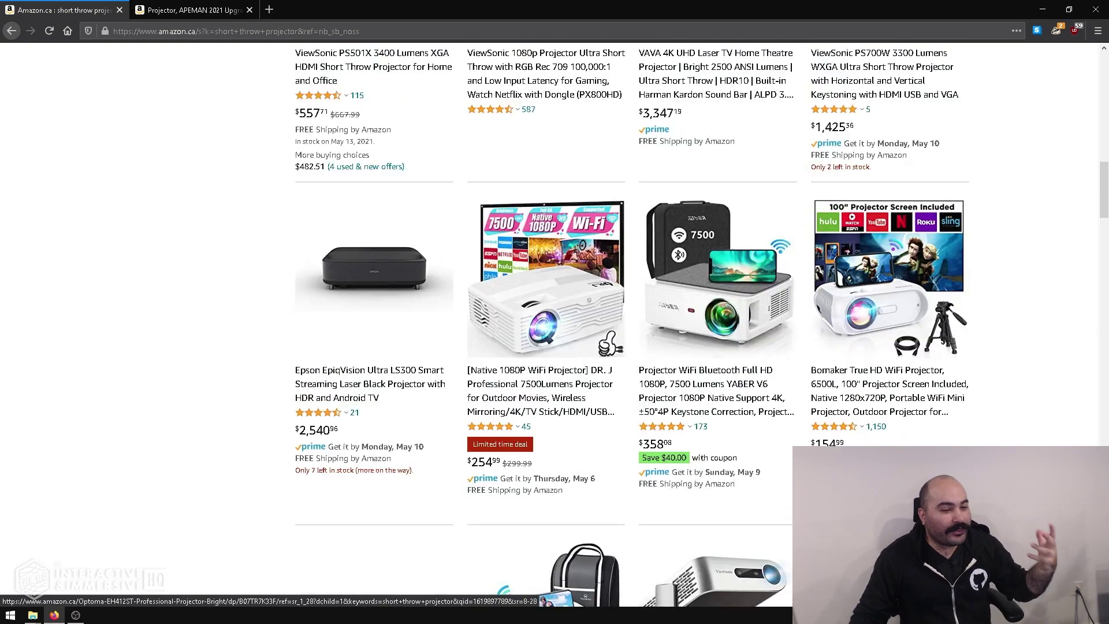
scroll(484, 323, "up", 10)
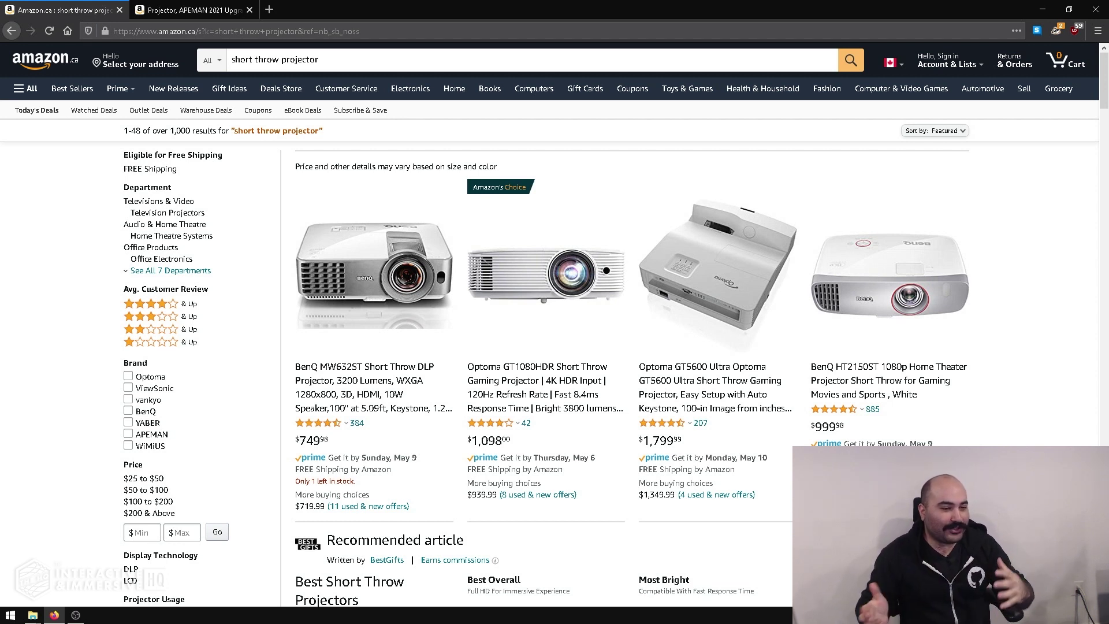
Step: Switch to the APEMAN LC350 tab and highlight '1080P HD' and '55,000Hrs LED Life' in its title
left_click(191, 10)
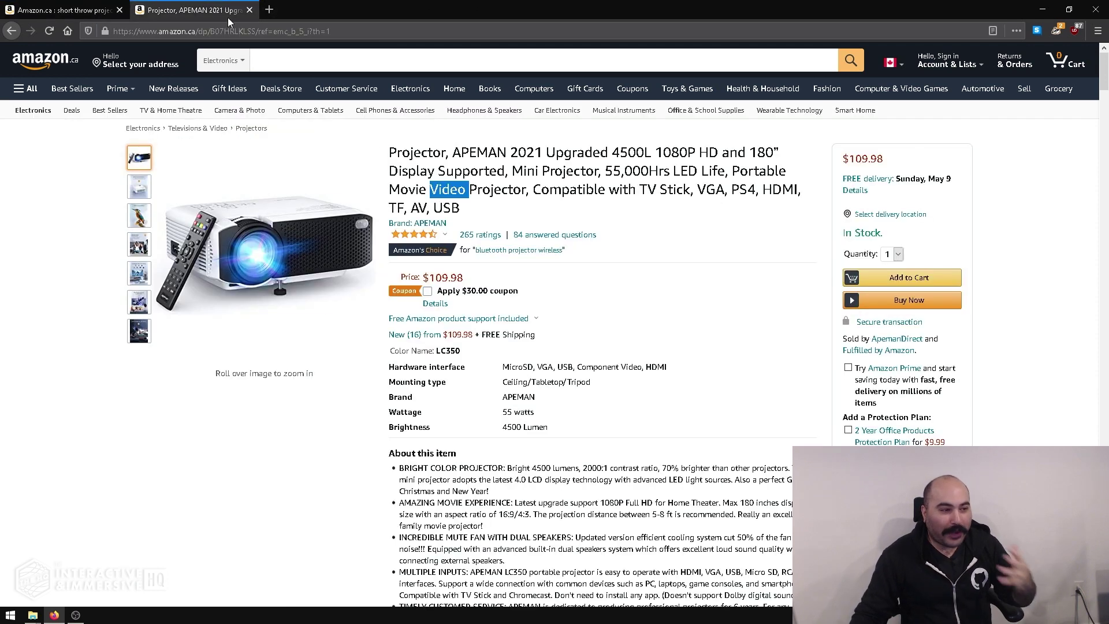
left_click(659, 194)
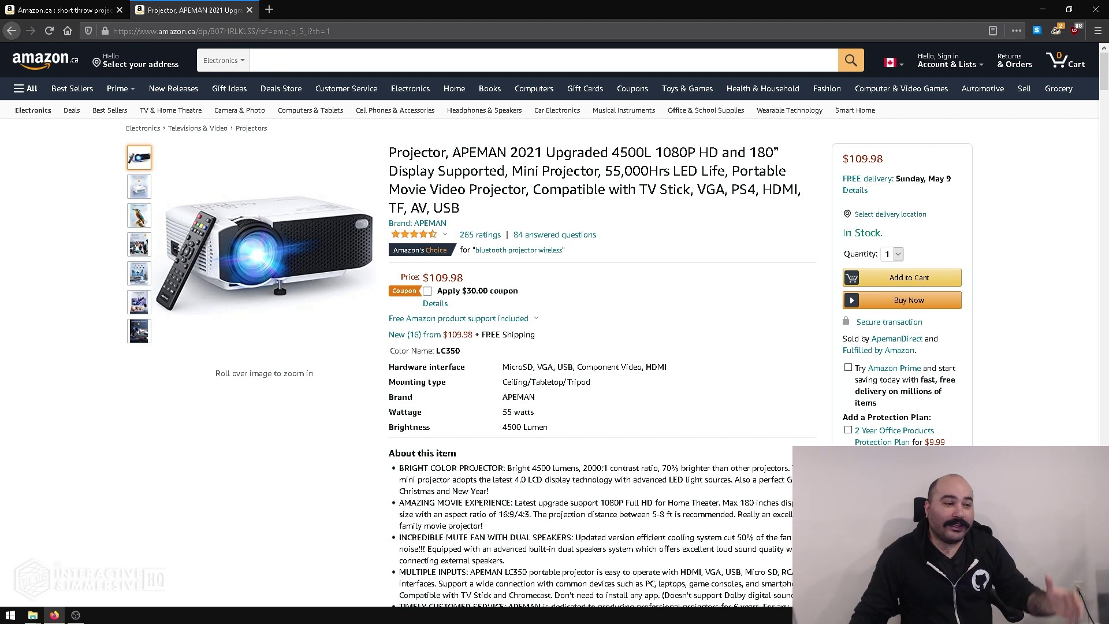
left_click_drag(613, 153, 718, 153)
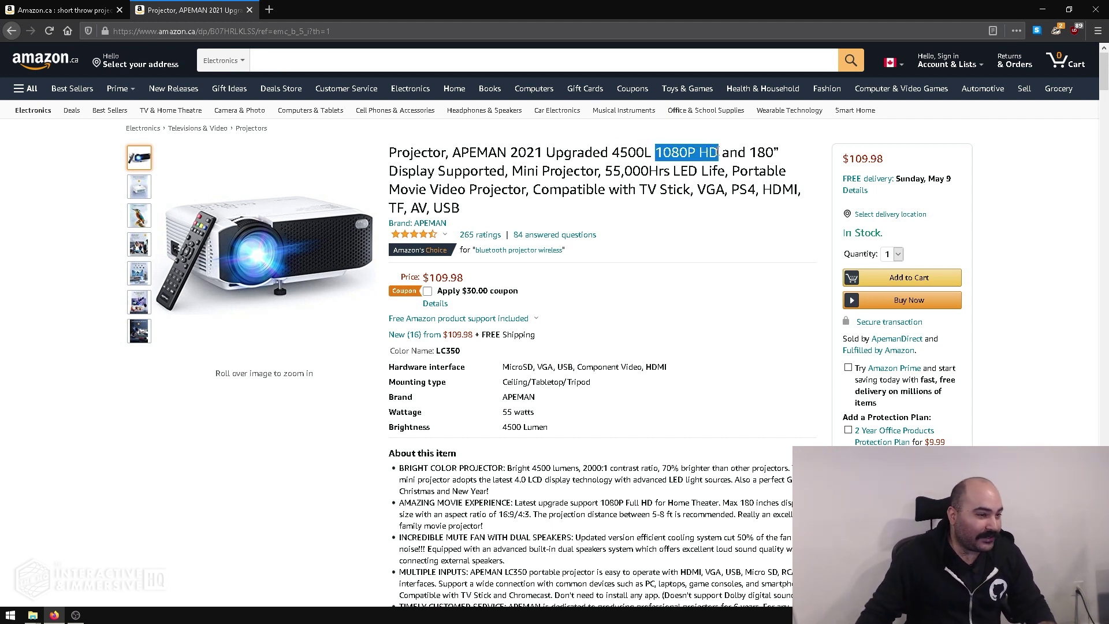
left_click_drag(605, 171, 725, 171)
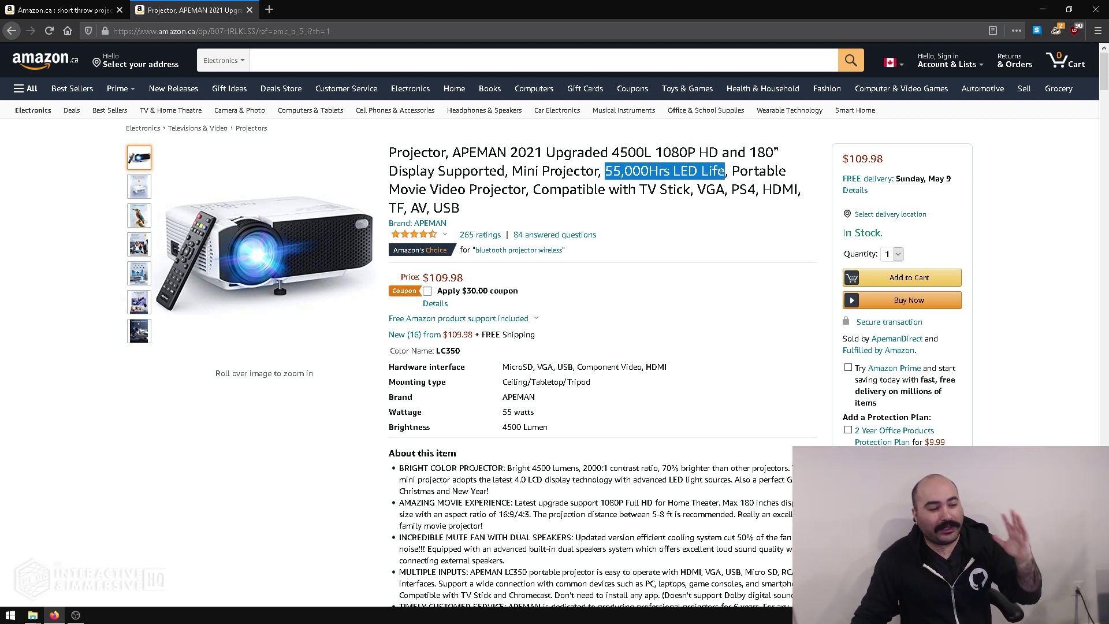
scroll(579, 168, "down", 1)
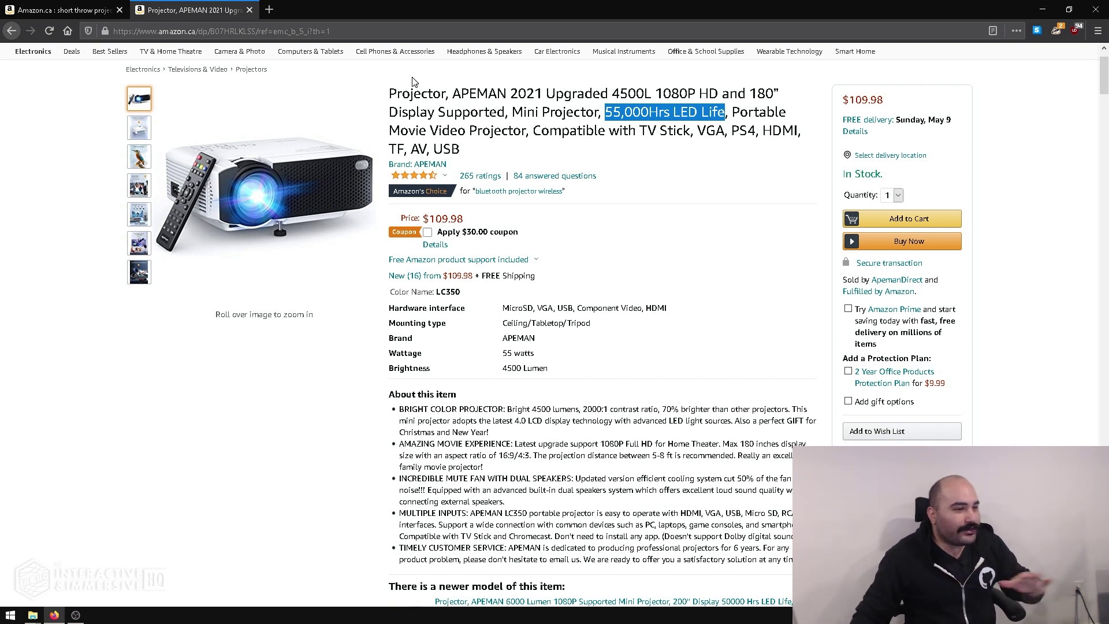
Step: Select the '4500L' brightness figure in the APEMAN product title
left_click(589, 94)
double_click(647, 94)
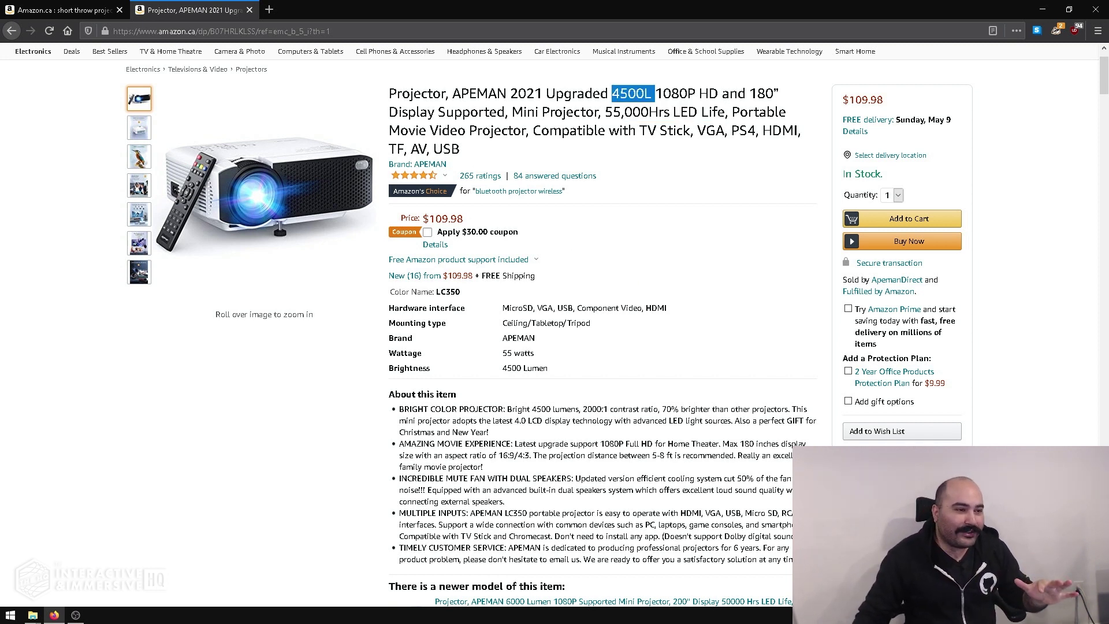
left_click(645, 95)
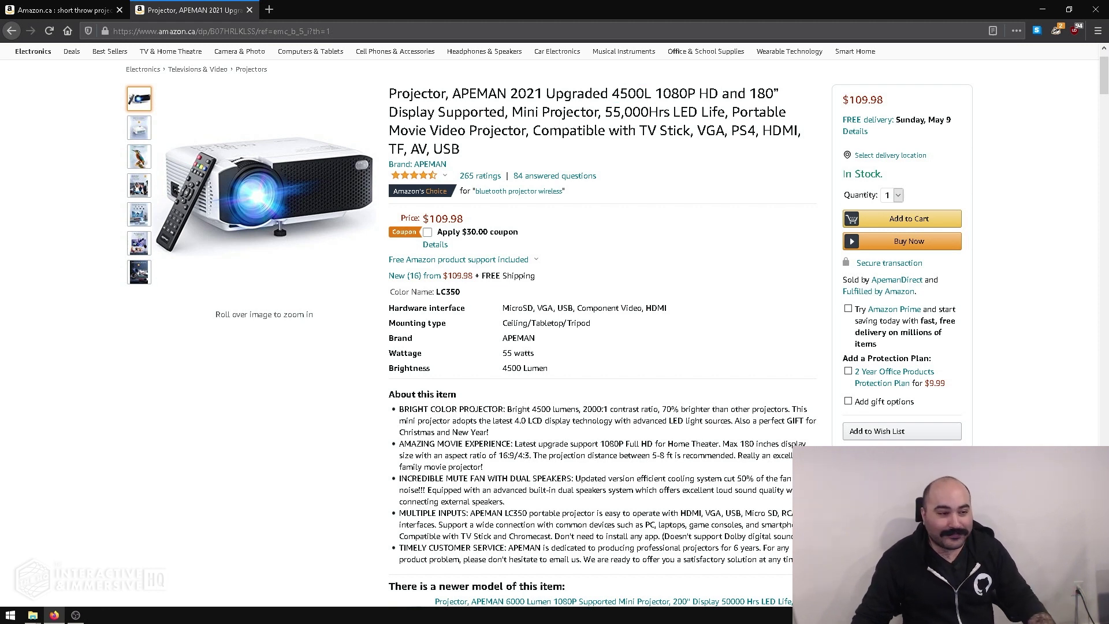
left_click_drag(653, 94, 612, 94)
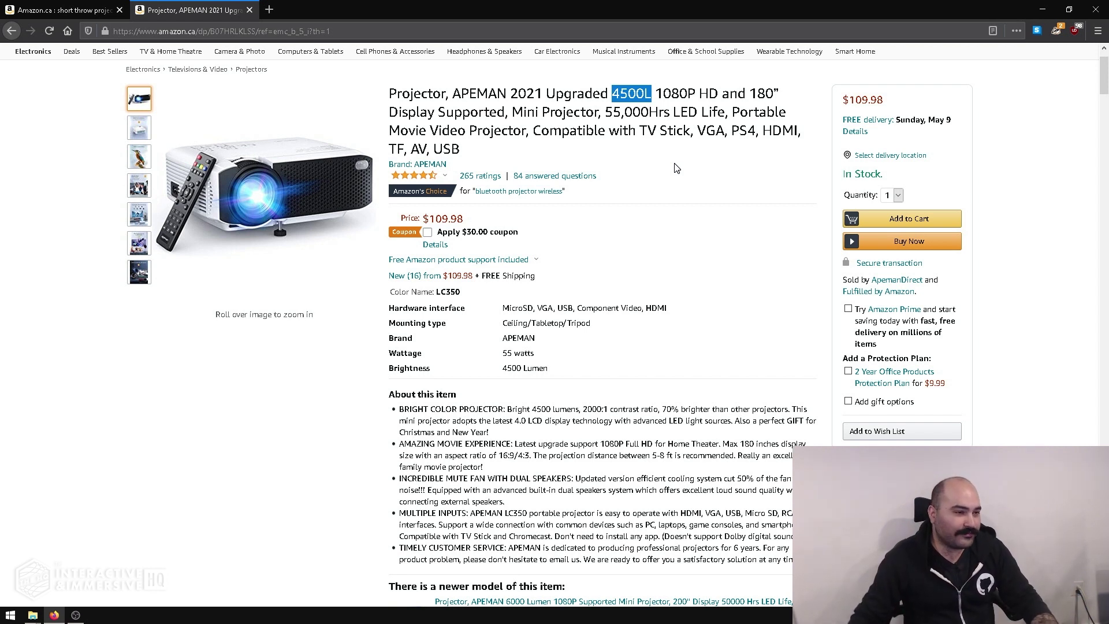
double_click(624, 96)
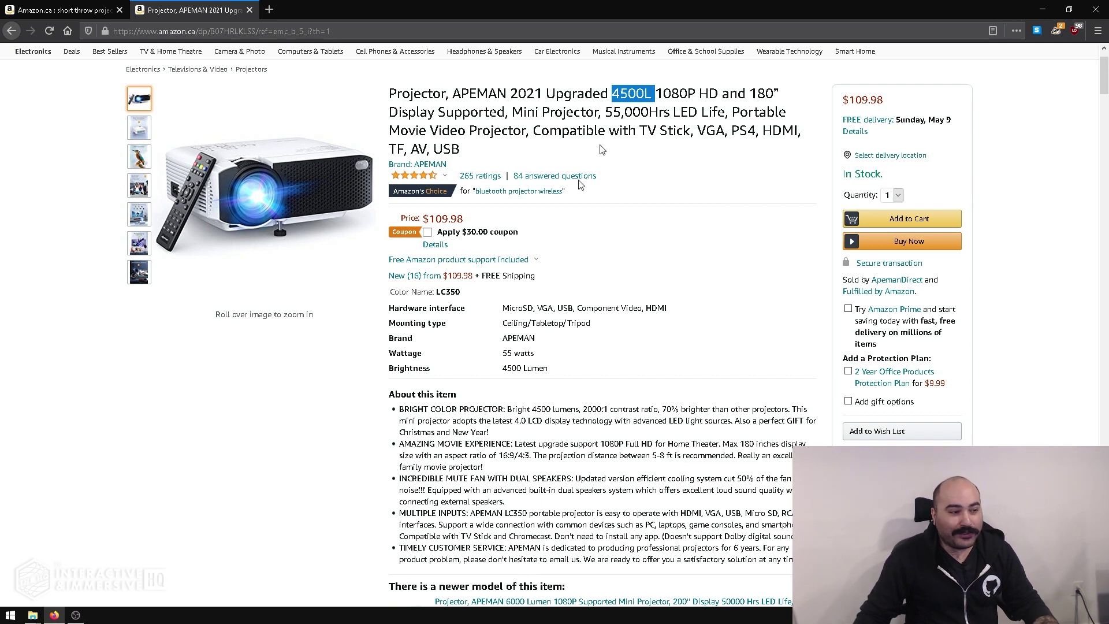
double_click(616, 96)
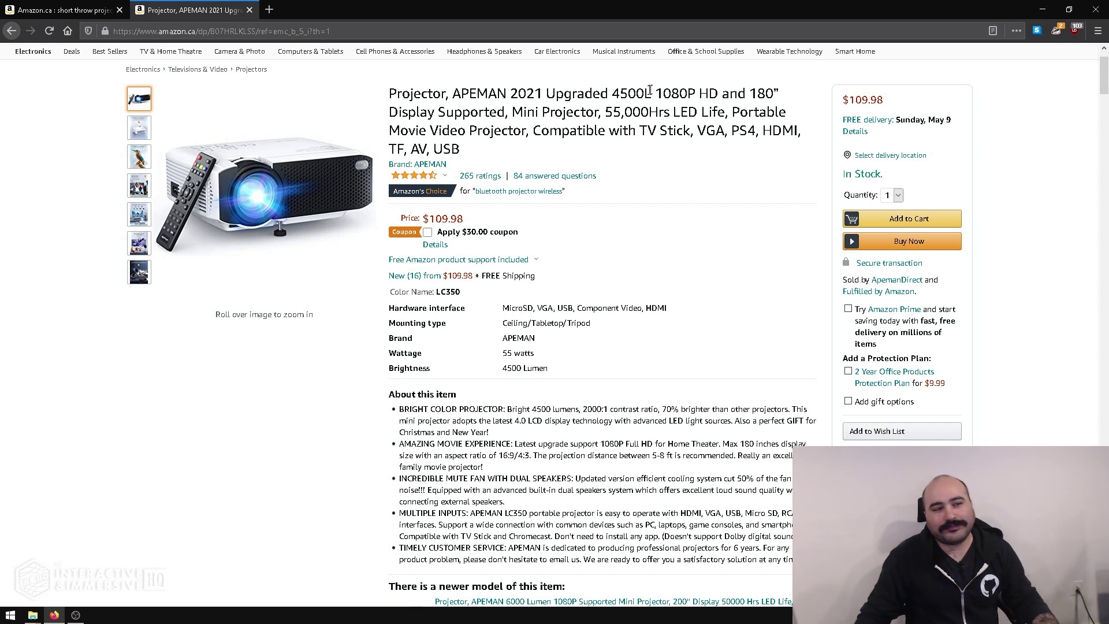
Step: Select '1080P HD' in the APEMAN title with the Amazon header scrolled into view
left_click_drag(656, 94, 719, 94)
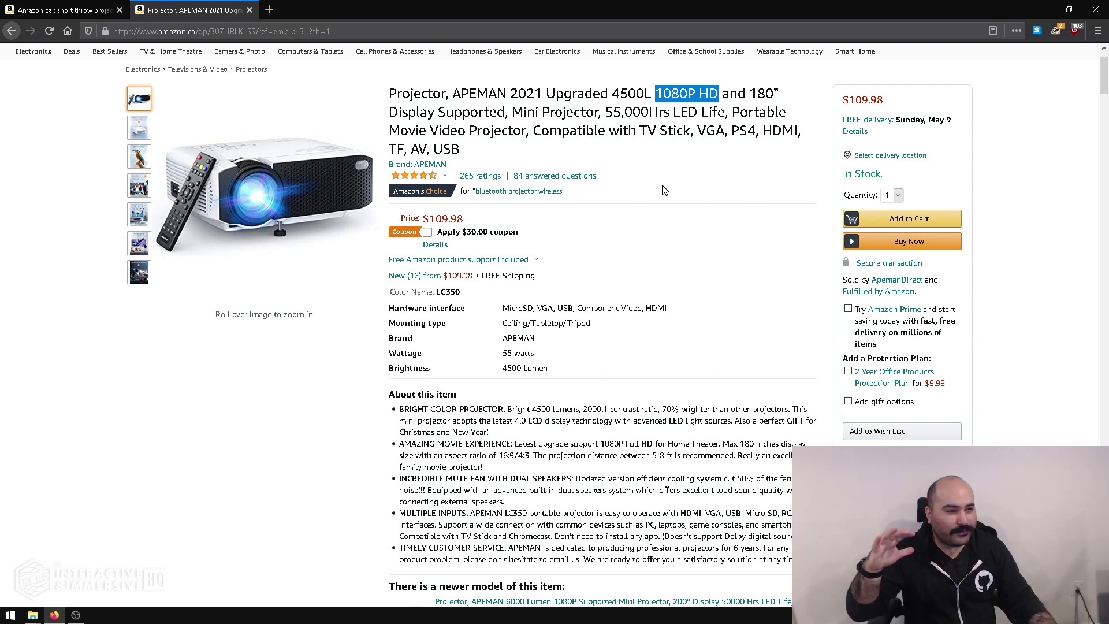
scroll(662, 279, "up", 2)
left_click(660, 152)
left_click_drag(657, 152, 722, 153)
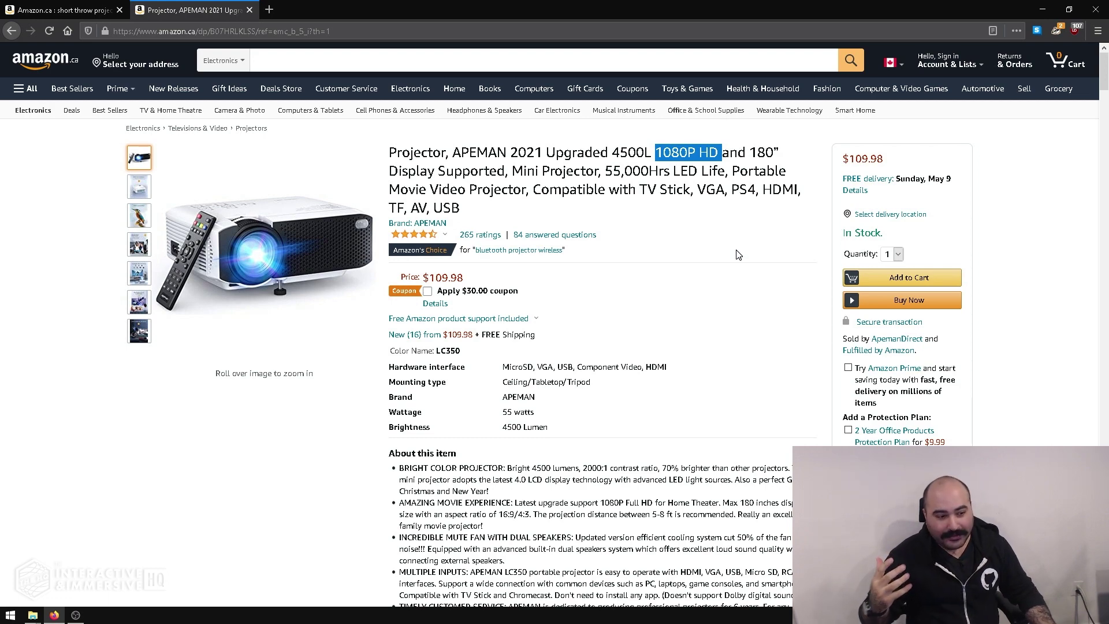
Step: Scroll into the listing's specifications and briefly highlight the Full HD 1080p resolution value
scroll(738, 251, "down", 10)
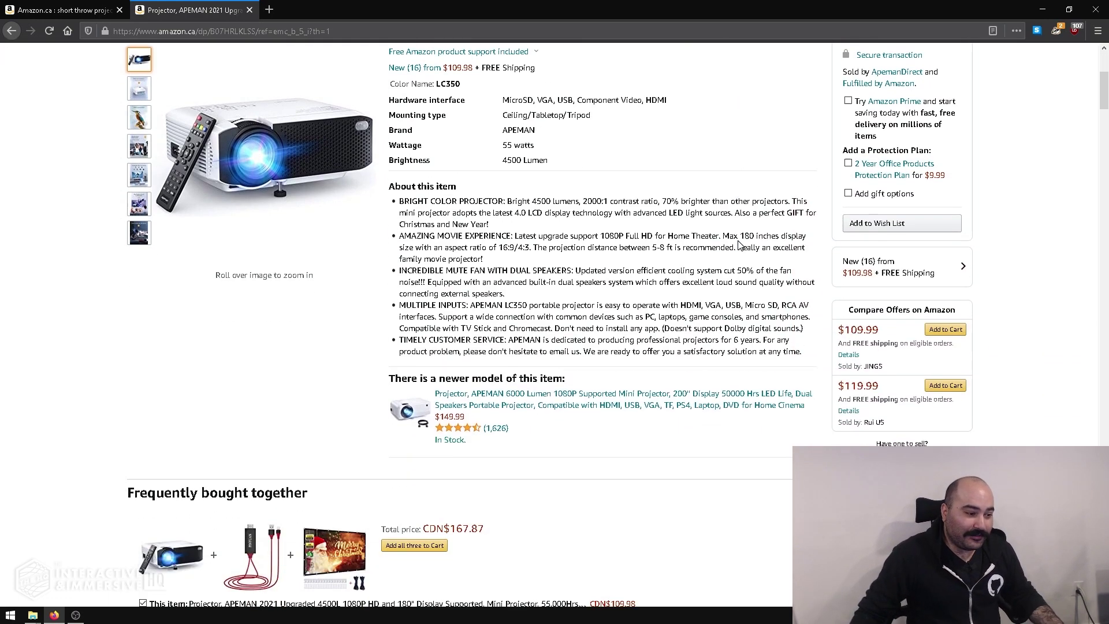
scroll(739, 241, "down", 12)
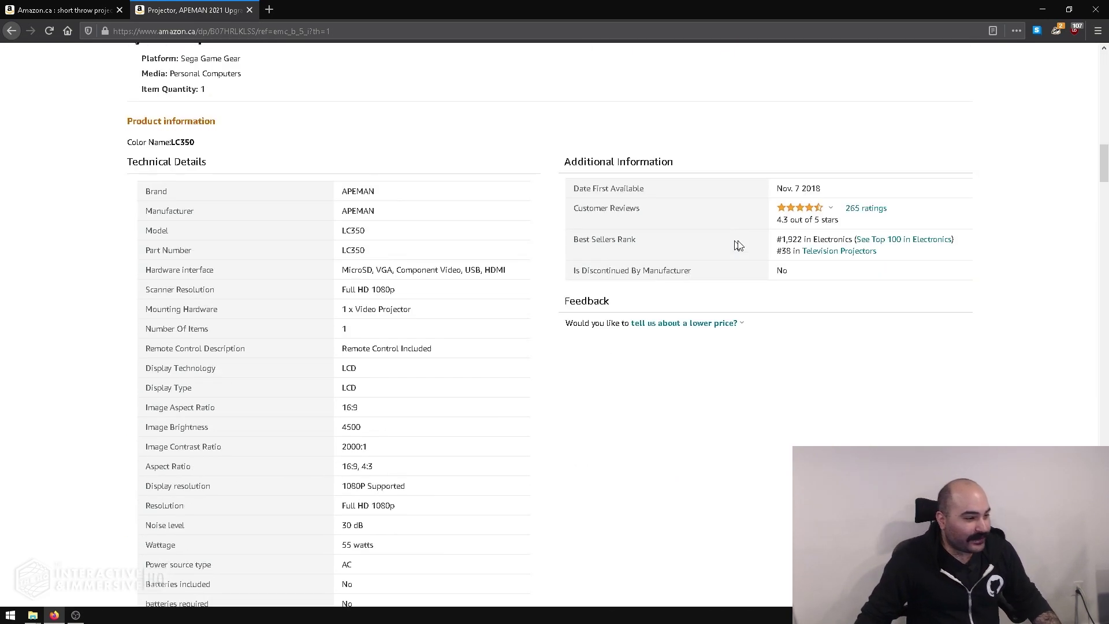
scroll(739, 246, "down", 2)
scroll(739, 246, "up", 2)
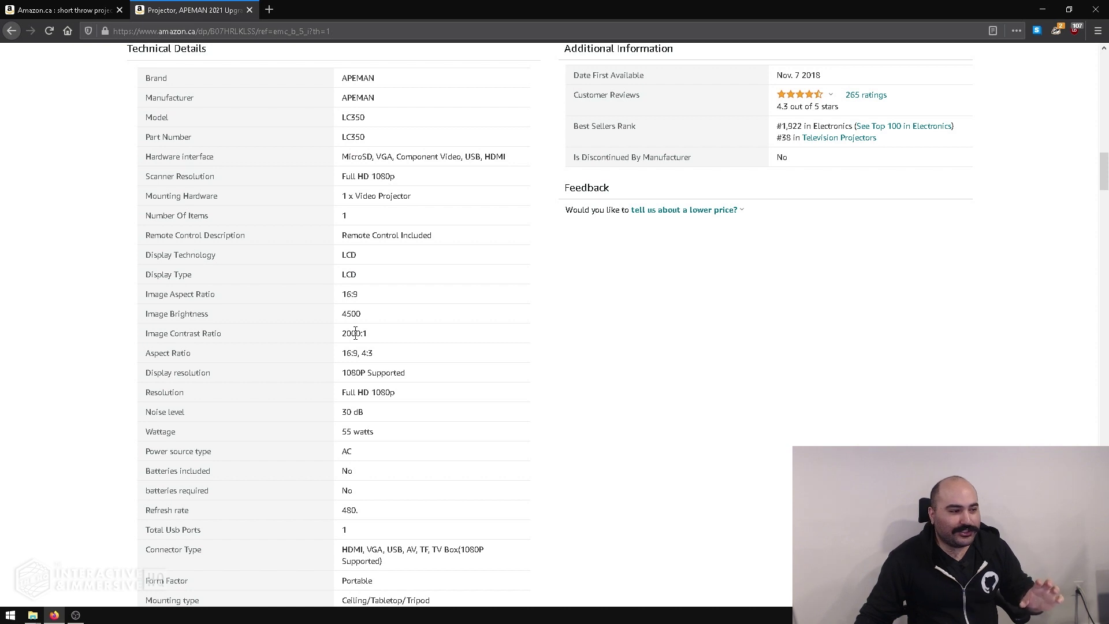
left_click_drag(343, 177, 394, 180)
left_click(395, 182)
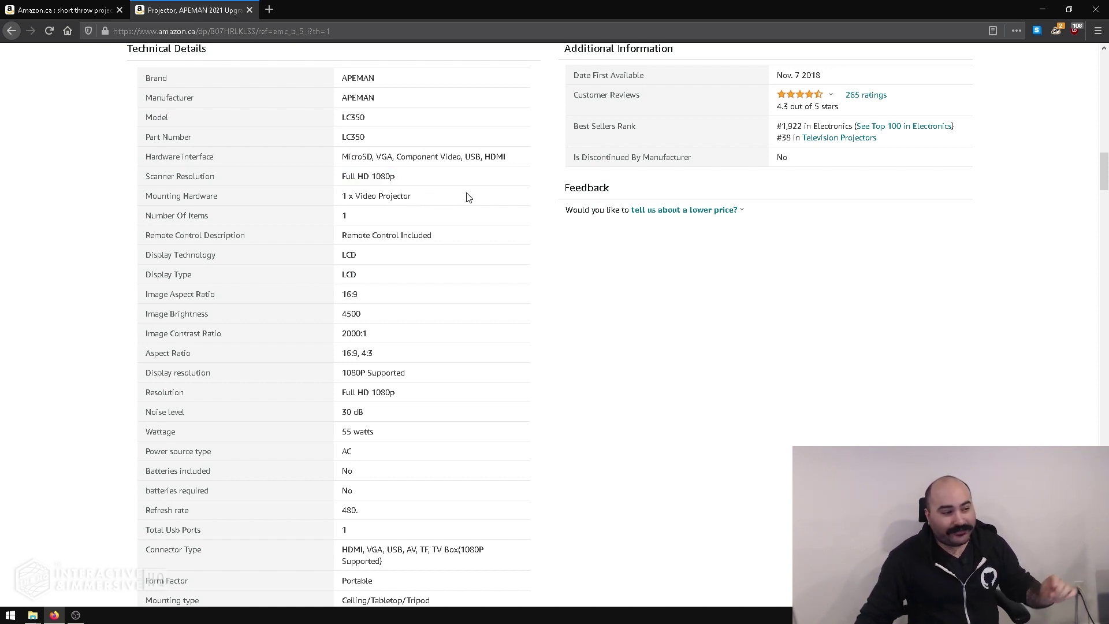
Step: Scroll on past the Product Description to the APEMAN model comparison table
scroll(468, 197, "down", 5)
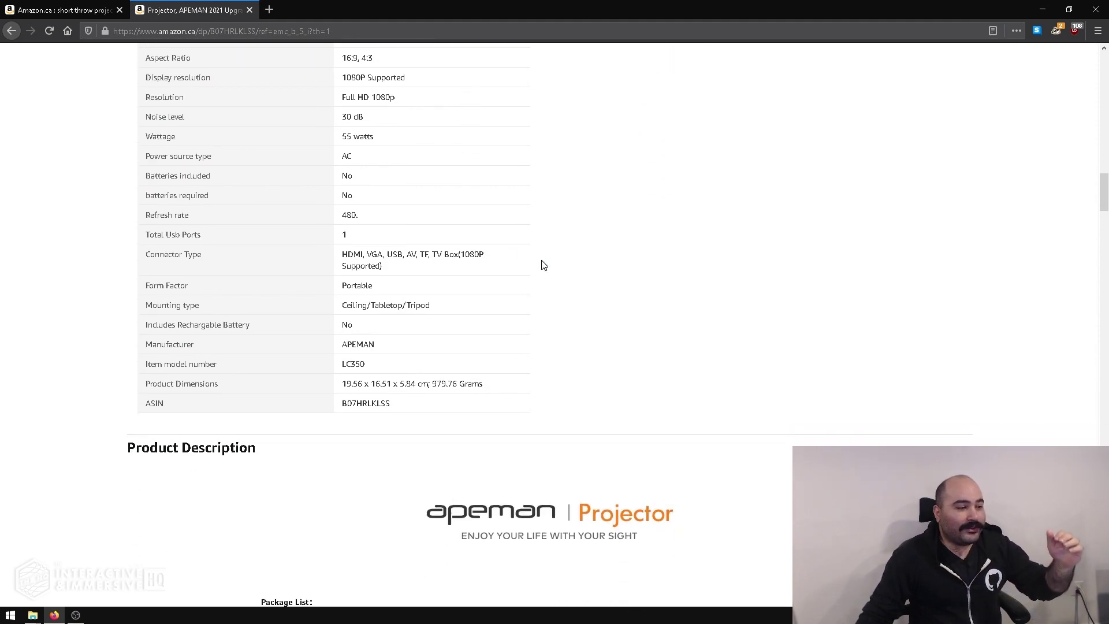
scroll(544, 265, "down", 7)
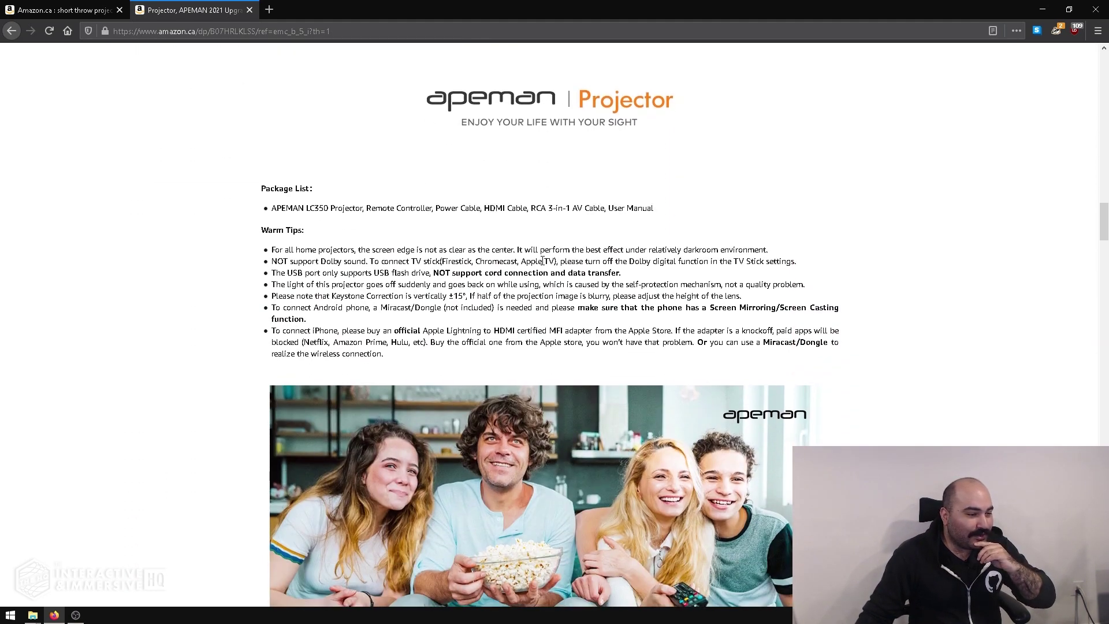
scroll(543, 261, "down", 20)
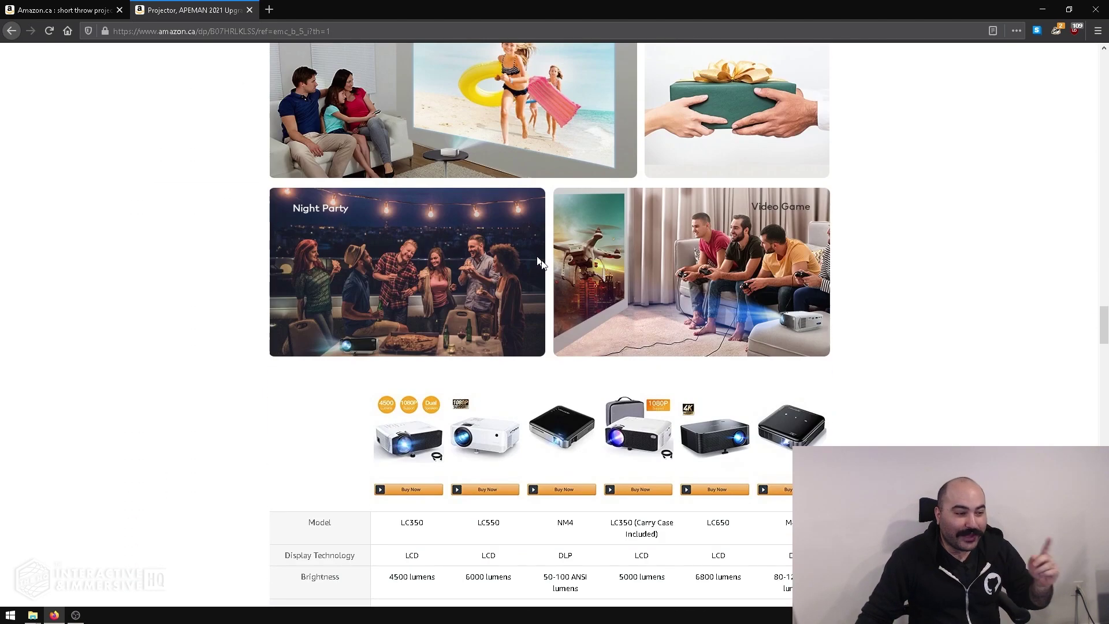
scroll(543, 261, "down", 6)
scroll(557, 286, "up", 1)
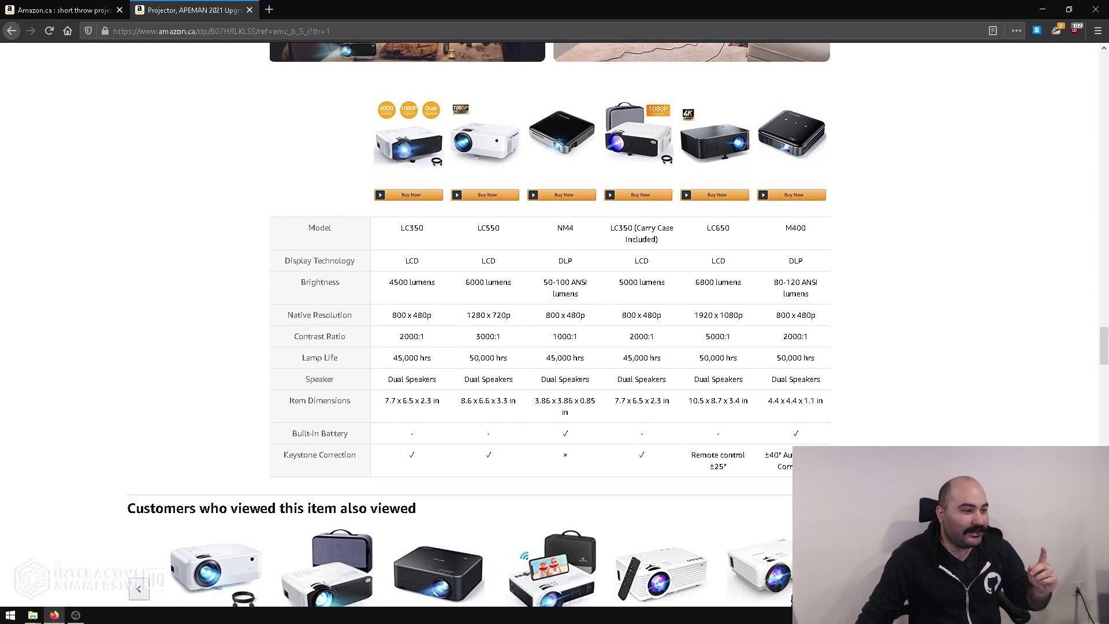
double_click(403, 228)
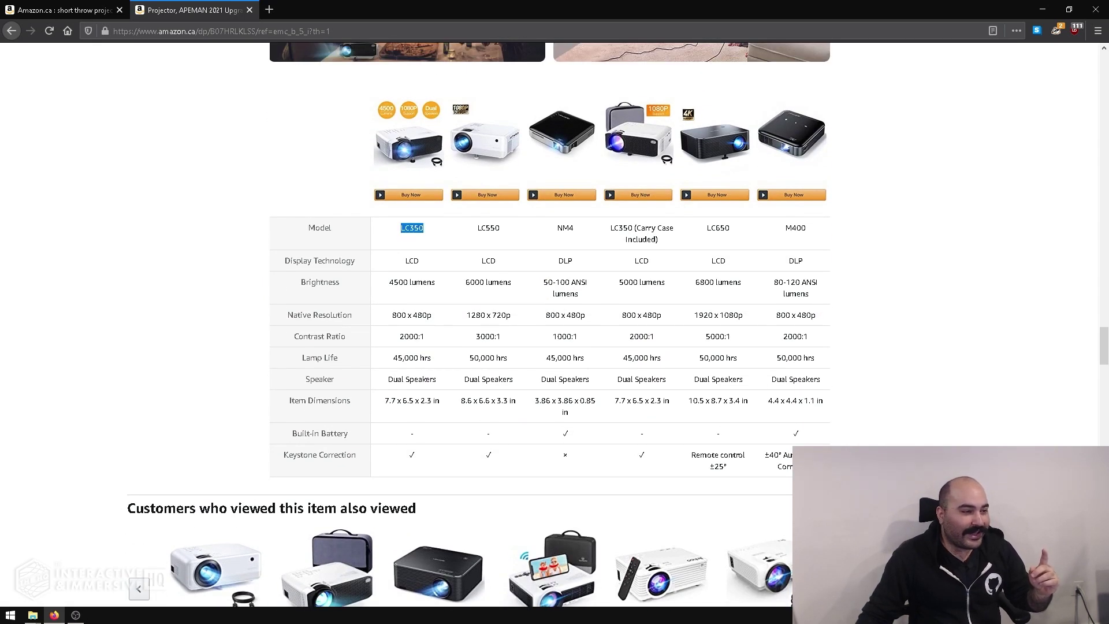
left_click(407, 229)
double_click(394, 316)
left_click_drag(393, 318, 434, 317)
left_click(434, 317)
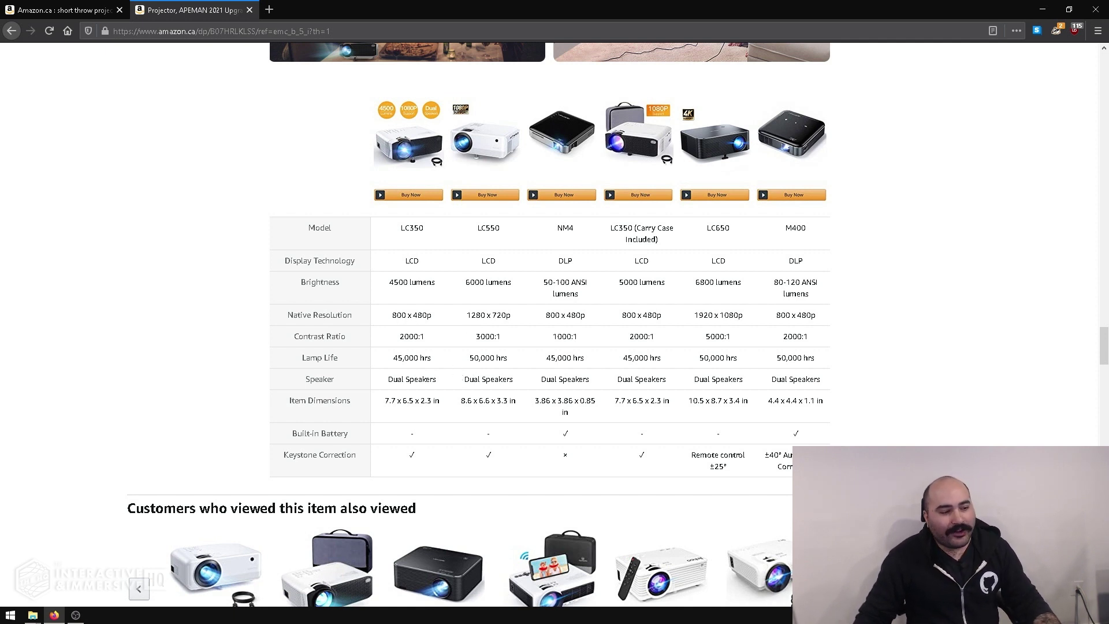
left_click_drag(393, 315, 428, 315)
left_click(432, 315)
left_click(393, 315)
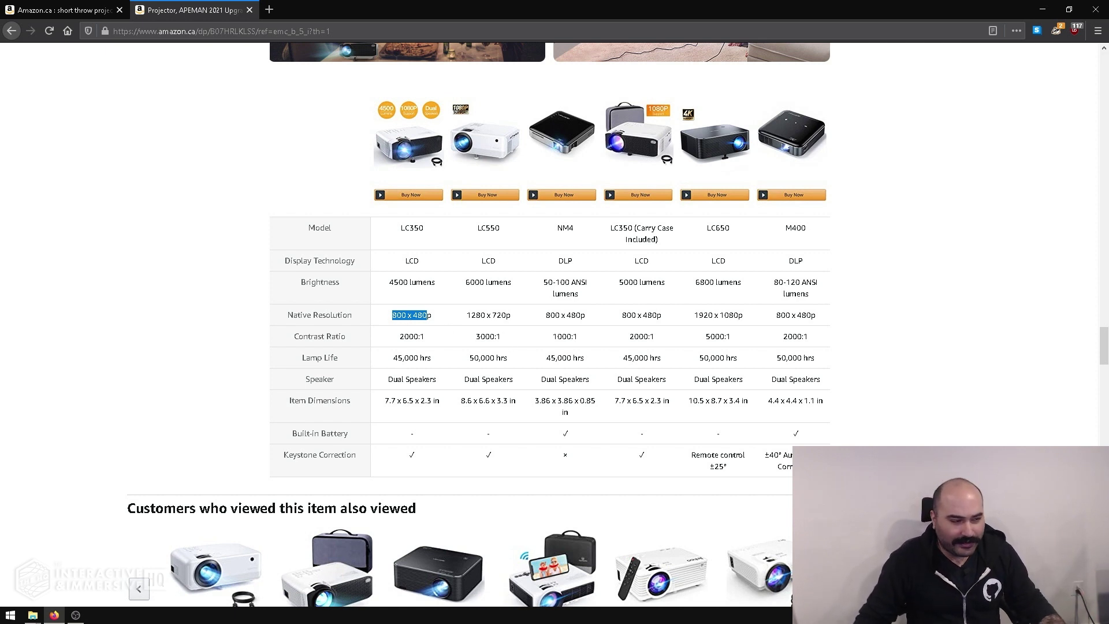
left_click_drag(398, 337, 435, 340)
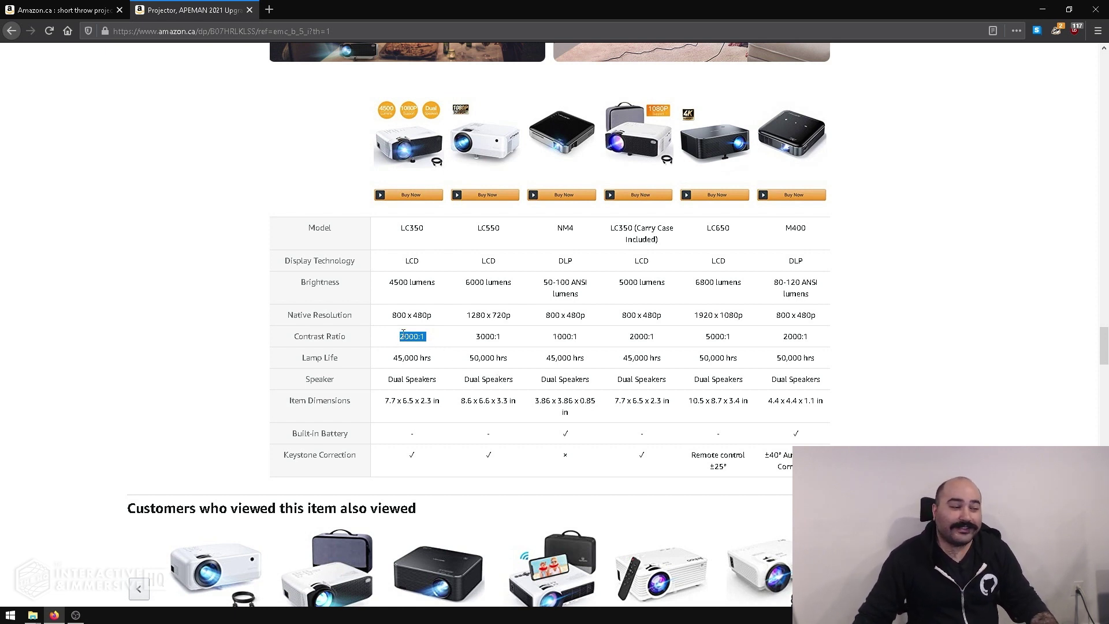
left_click(389, 344)
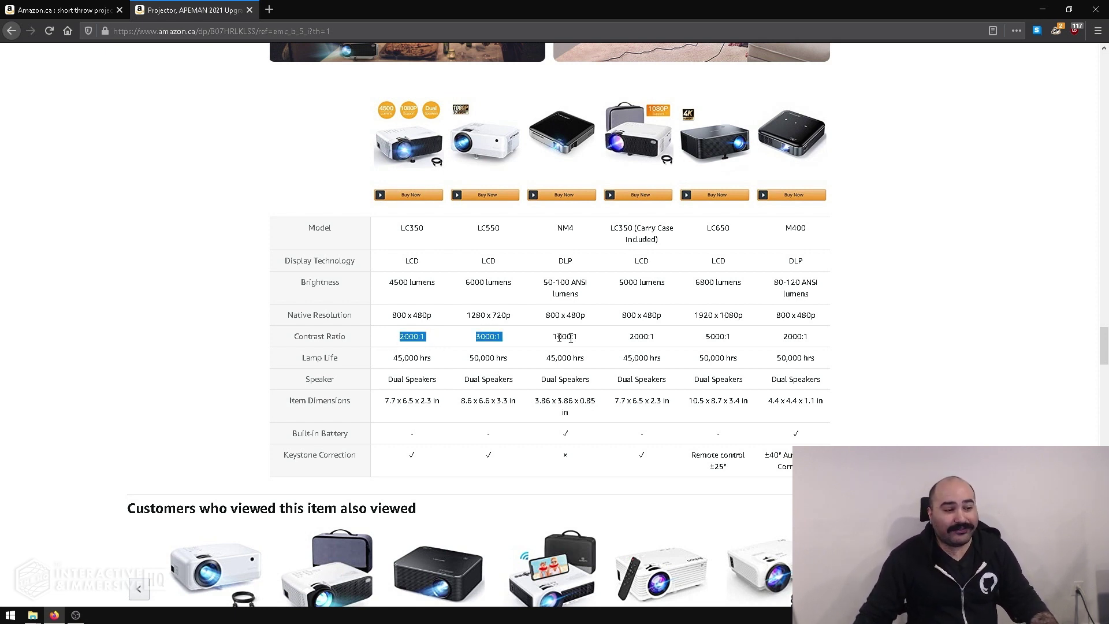
left_click_drag(580, 338, 660, 338)
left_click(661, 340)
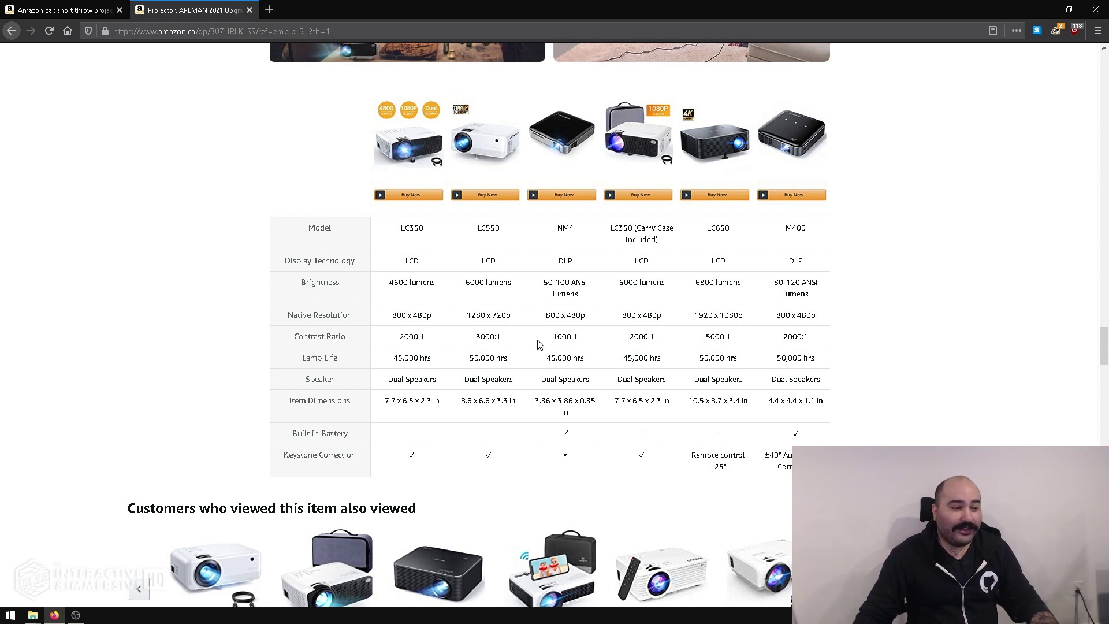
mouse_move(551, 338)
left_mouse_down()
mouse_move(580, 338)
mouse_move(565, 338)
left_mouse_up()
left_click(565, 339)
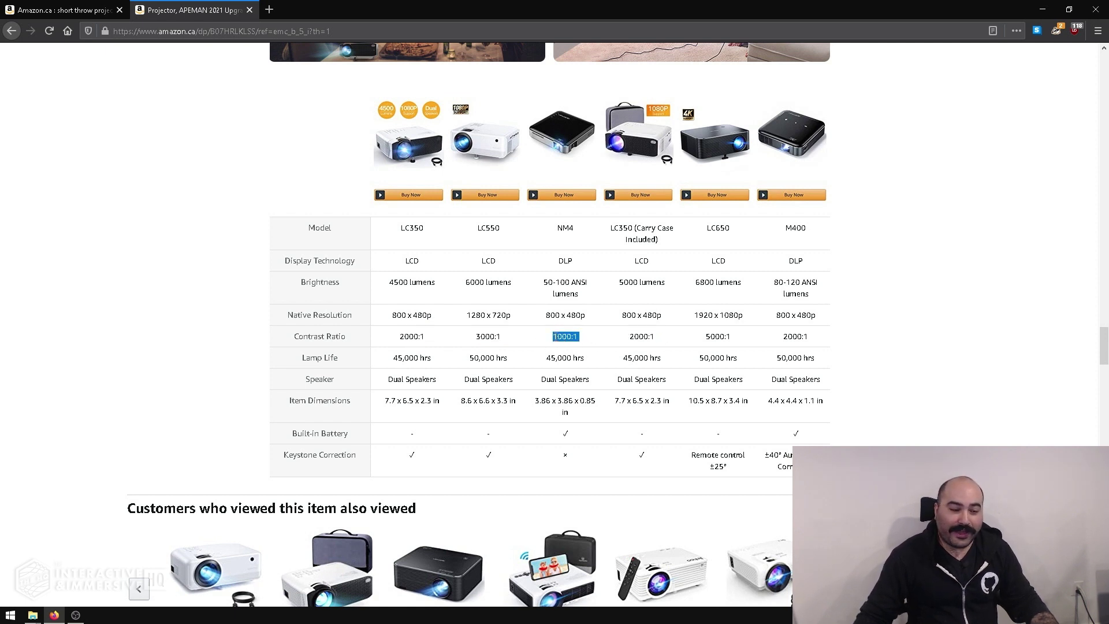
double_click(407, 340)
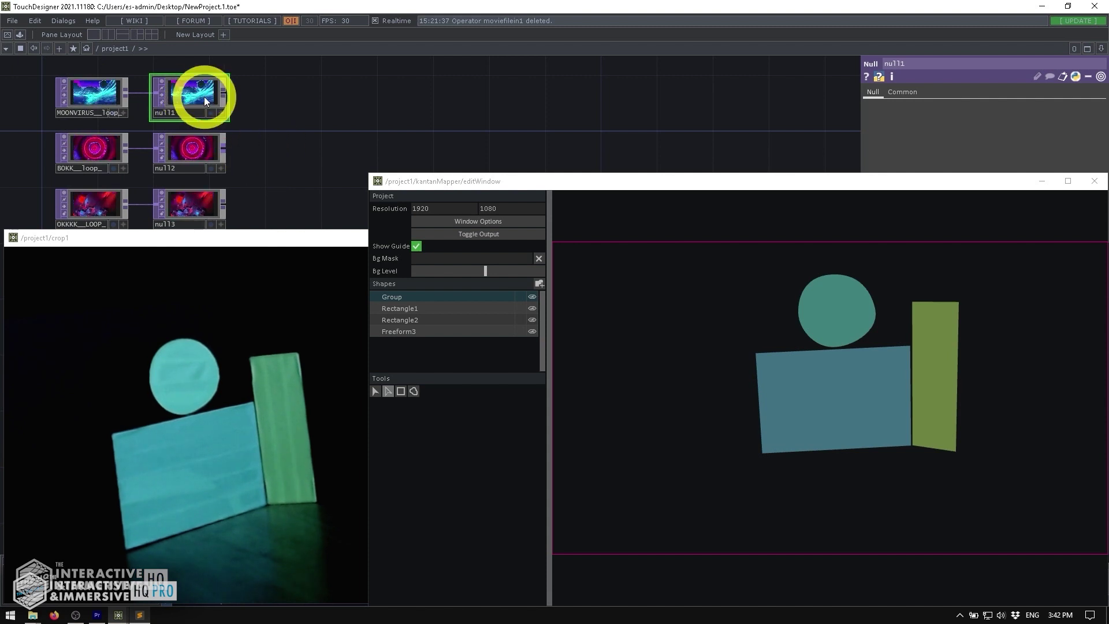
Step: Map null1 onto the wide rectangle, null2 onto the circle, and null3 toward the tall green rectangle
left_click_drag(206, 96, 841, 399)
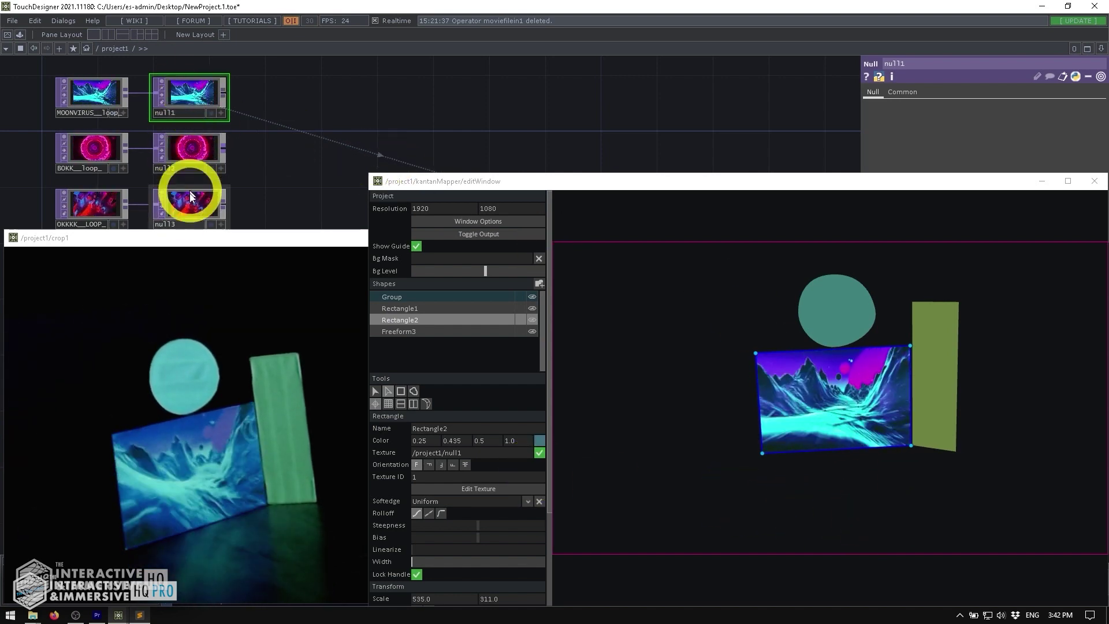
left_click(191, 151)
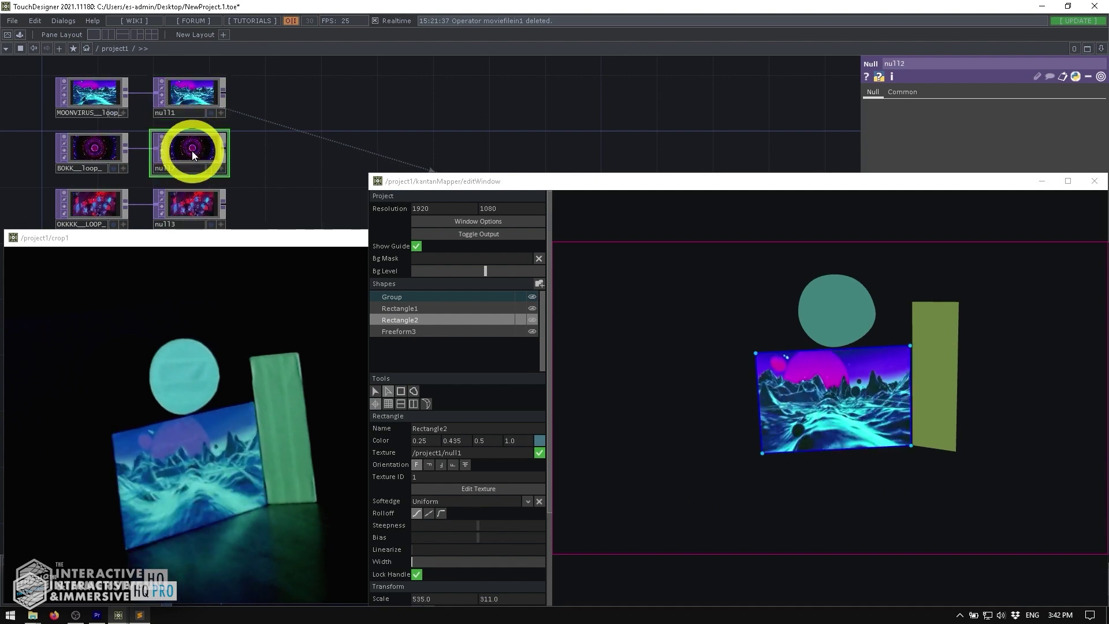
left_click_drag(191, 151, 843, 308)
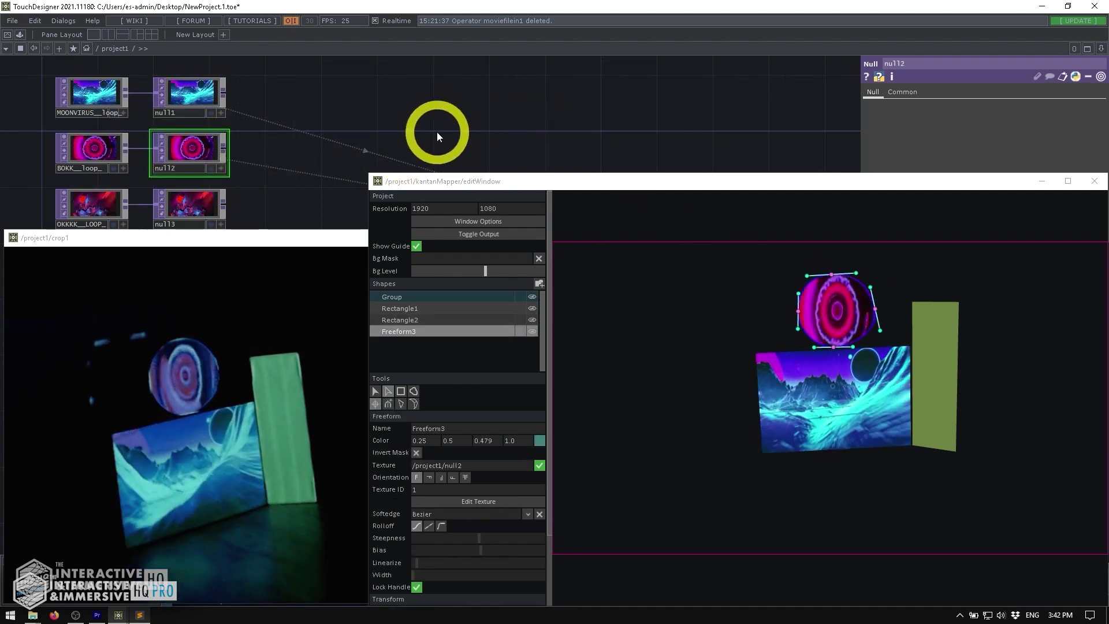
left_click_drag(185, 200, 941, 355)
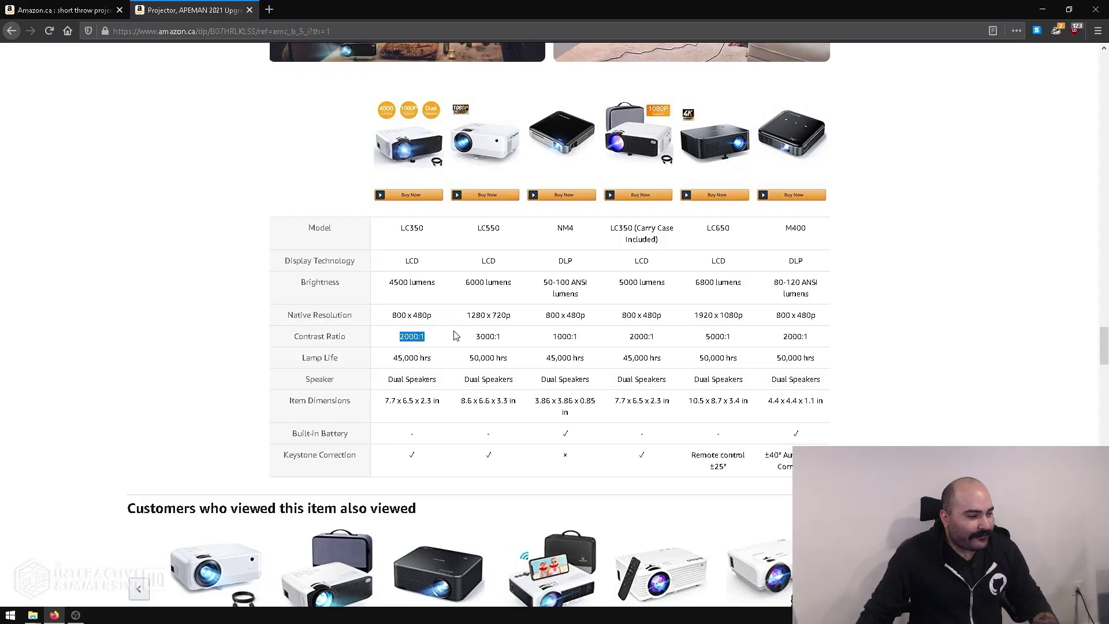
Step: Highlight the LC350's LCD display technology, then scroll down to the 4.3-star Customer reviews section
scroll(455, 335, "down", 1)
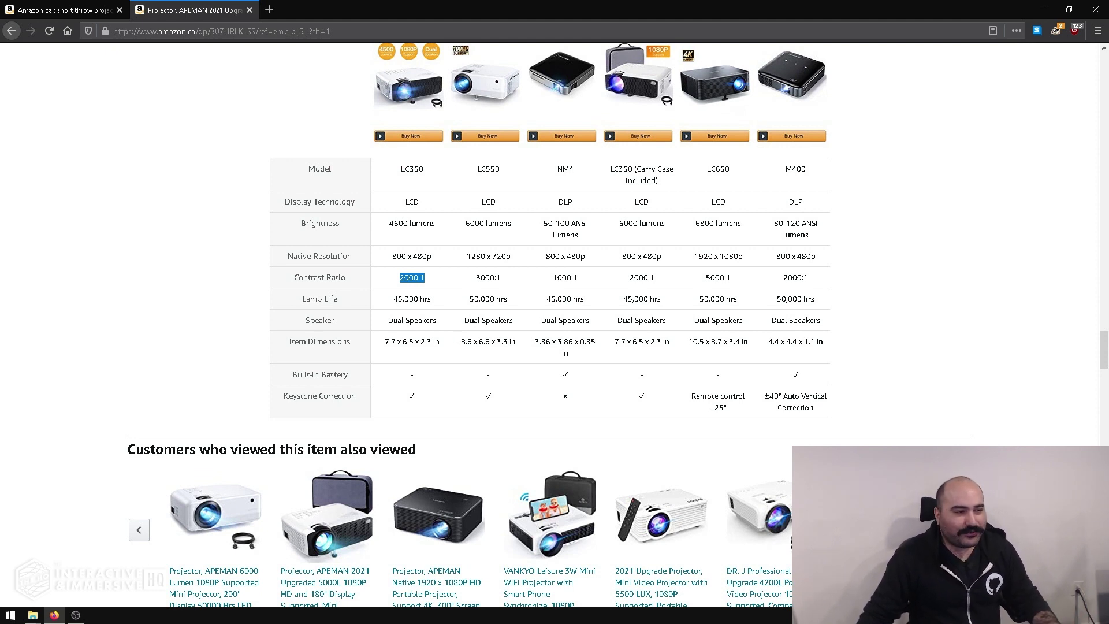
scroll(395, 222, "up", 1)
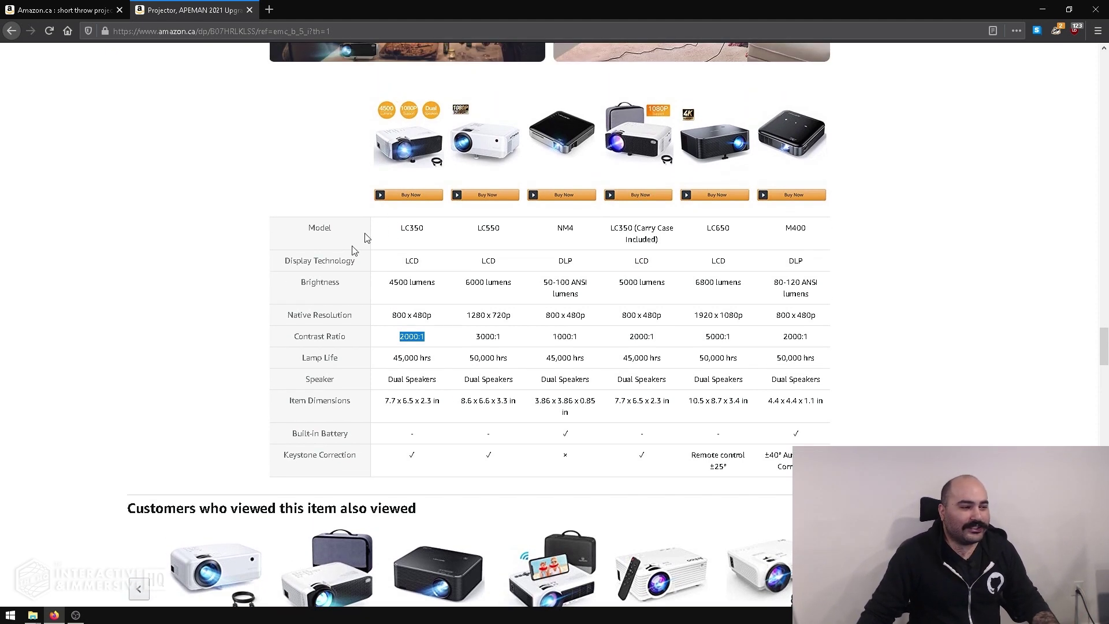
double_click(412, 261)
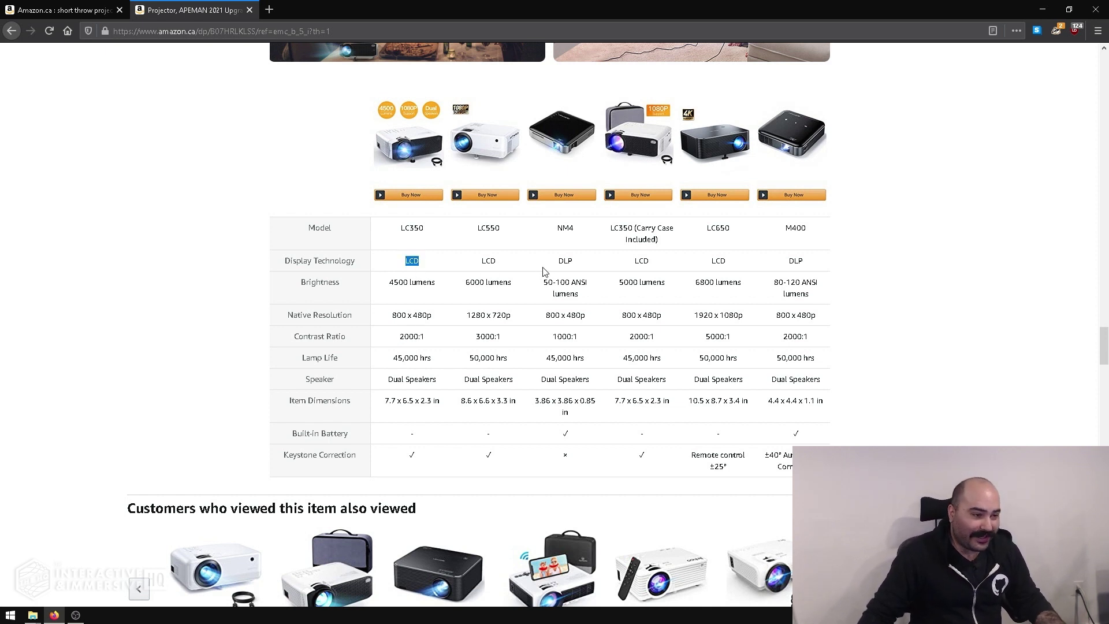
scroll(477, 268, "down", 7)
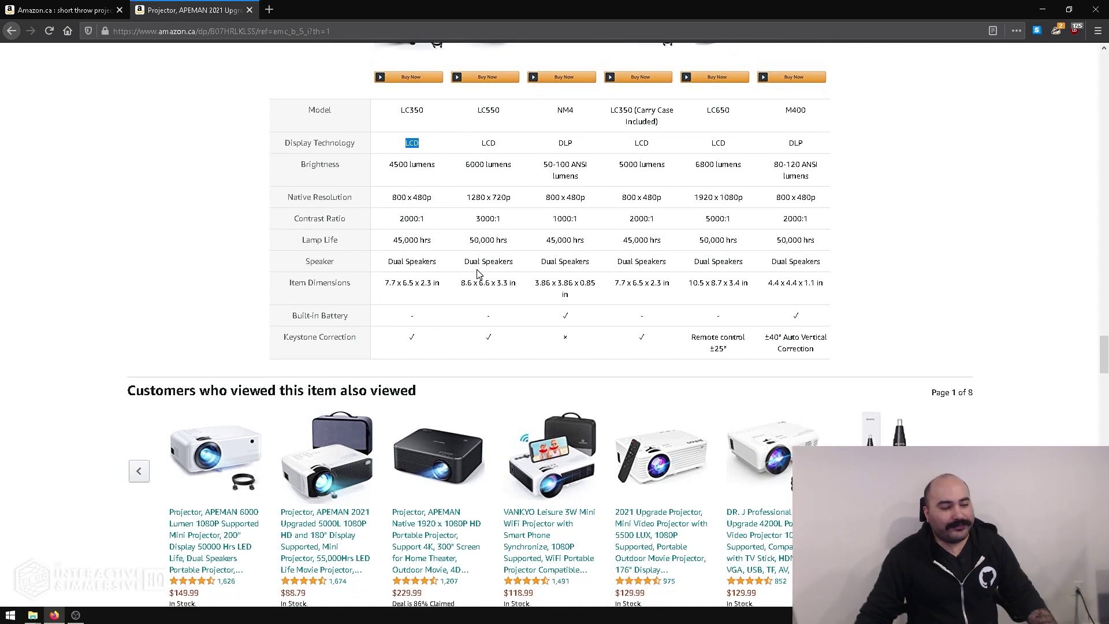
scroll(477, 275, "down", 6)
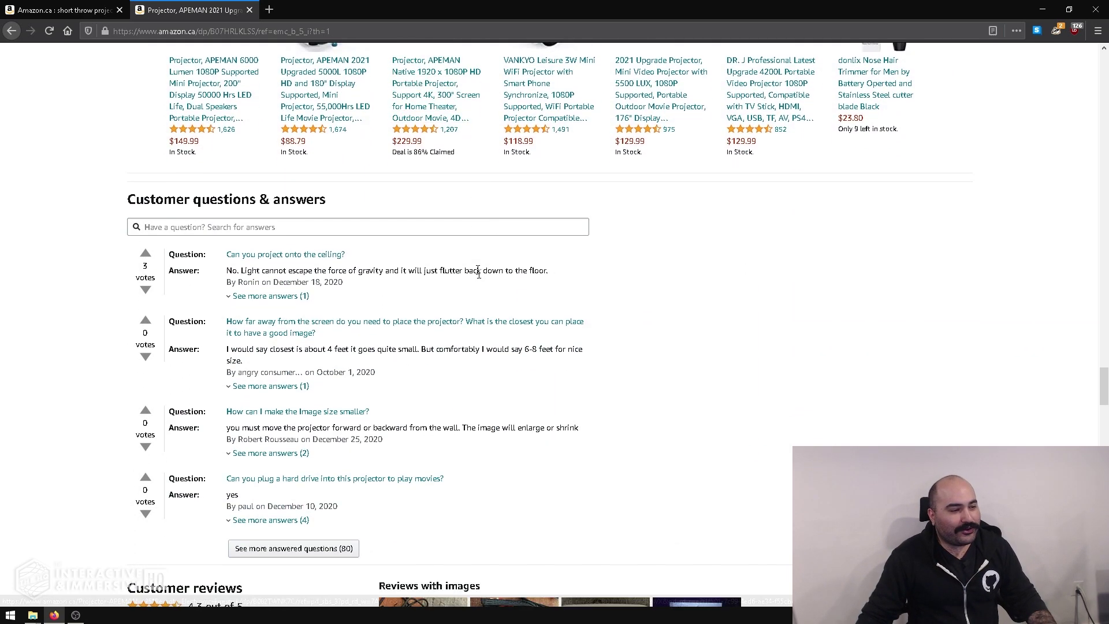
scroll(477, 272, "down", 5)
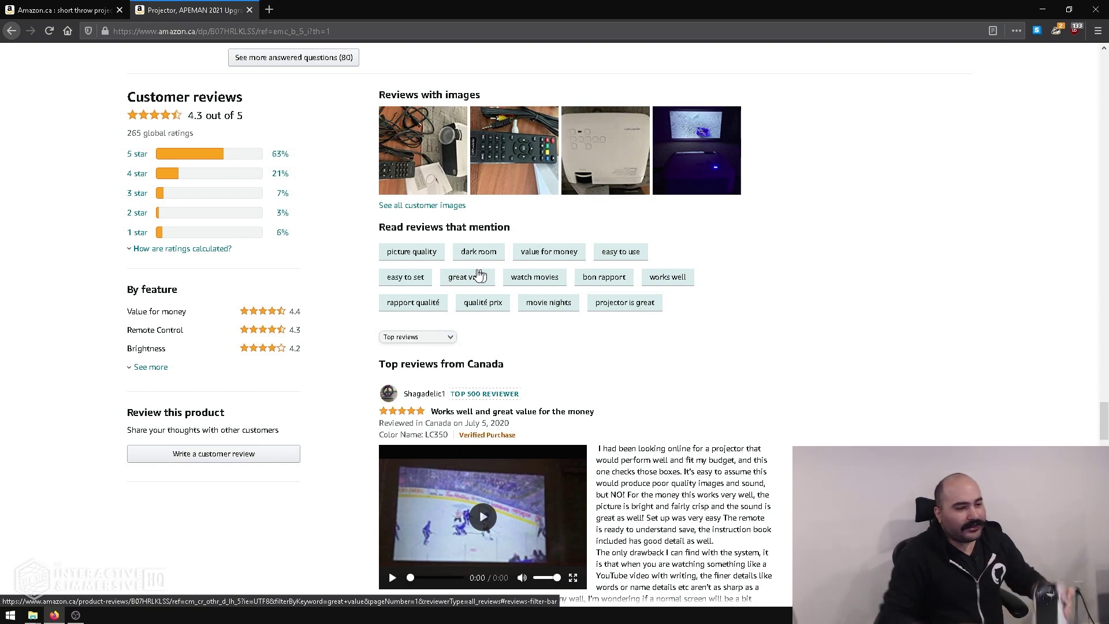
Step: Scroll back up to the top of the APEMAN LC350 listing showing its $109.98 price
scroll(479, 275, "up", 15)
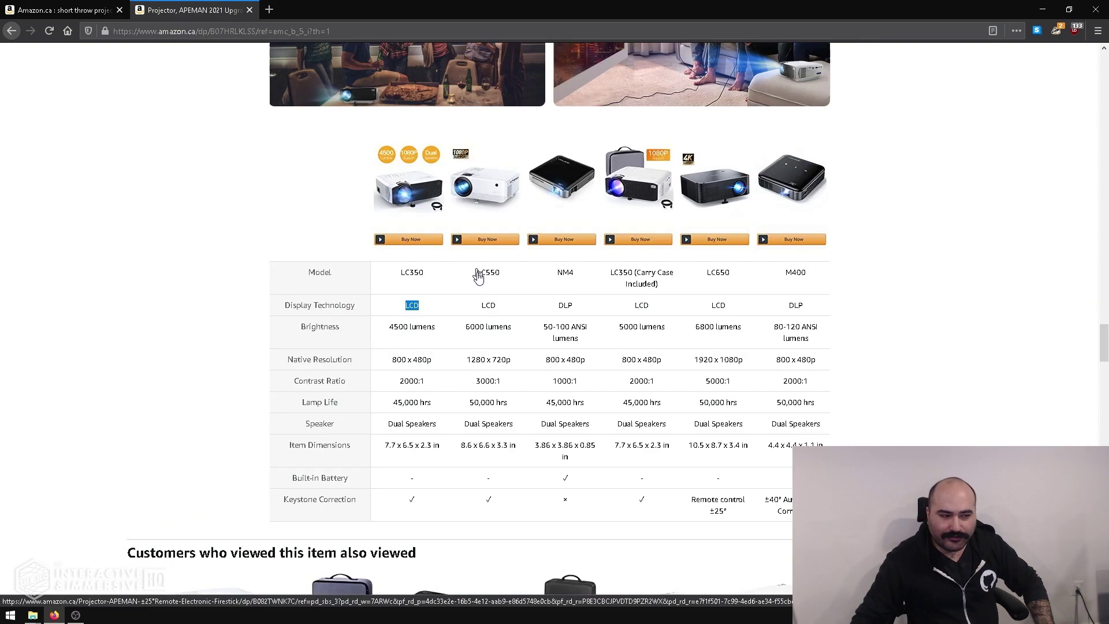
scroll(477, 273, "up", 20)
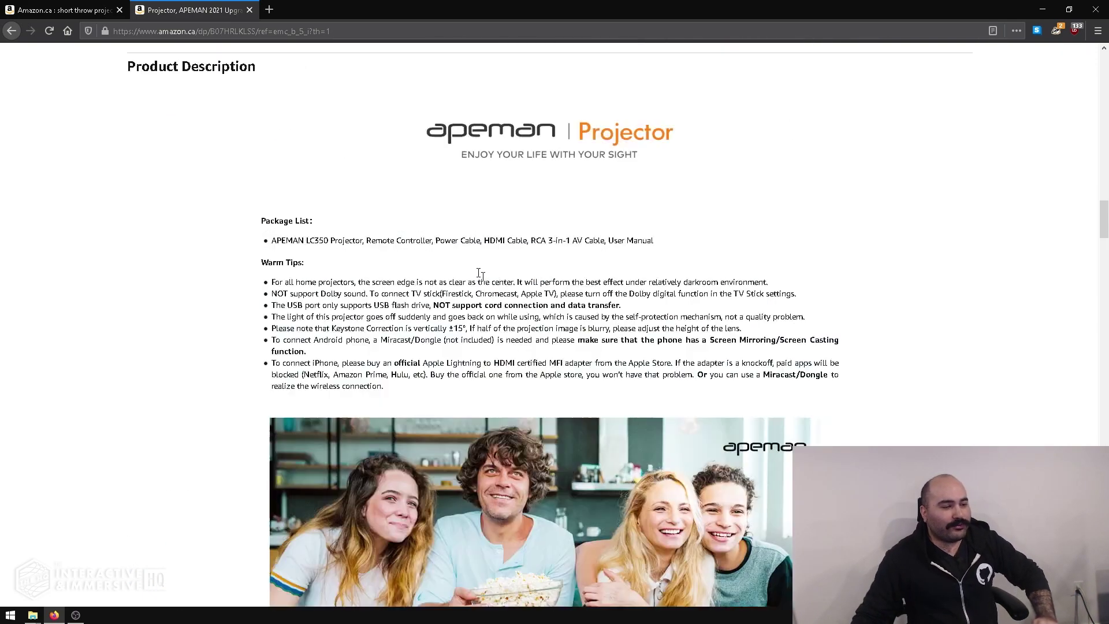
scroll(477, 275, "up", 20)
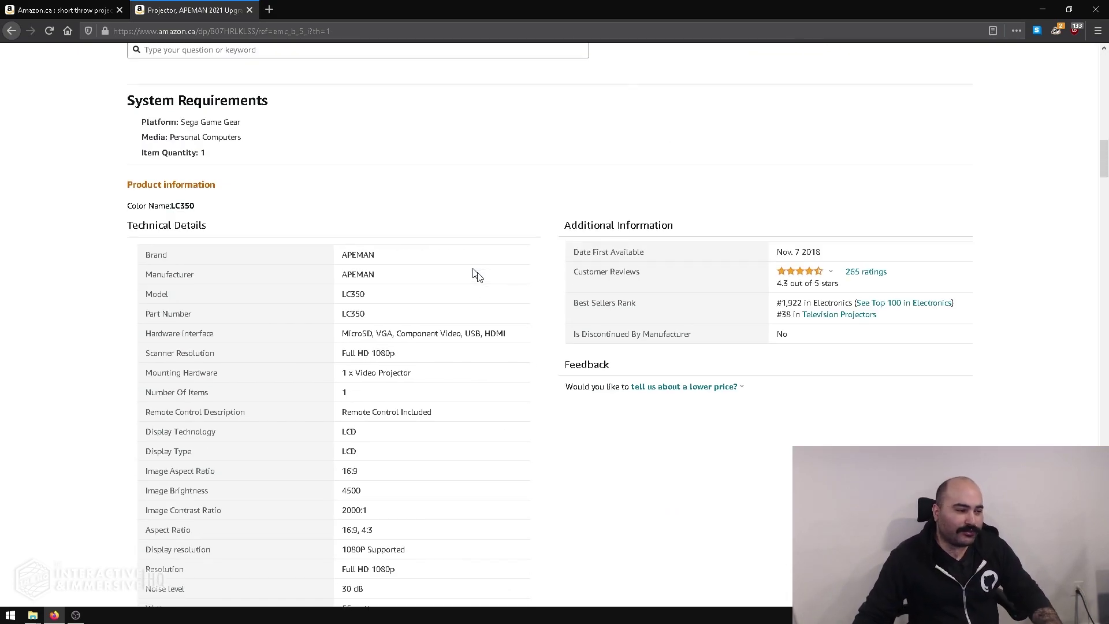
scroll(477, 274, "up", 20)
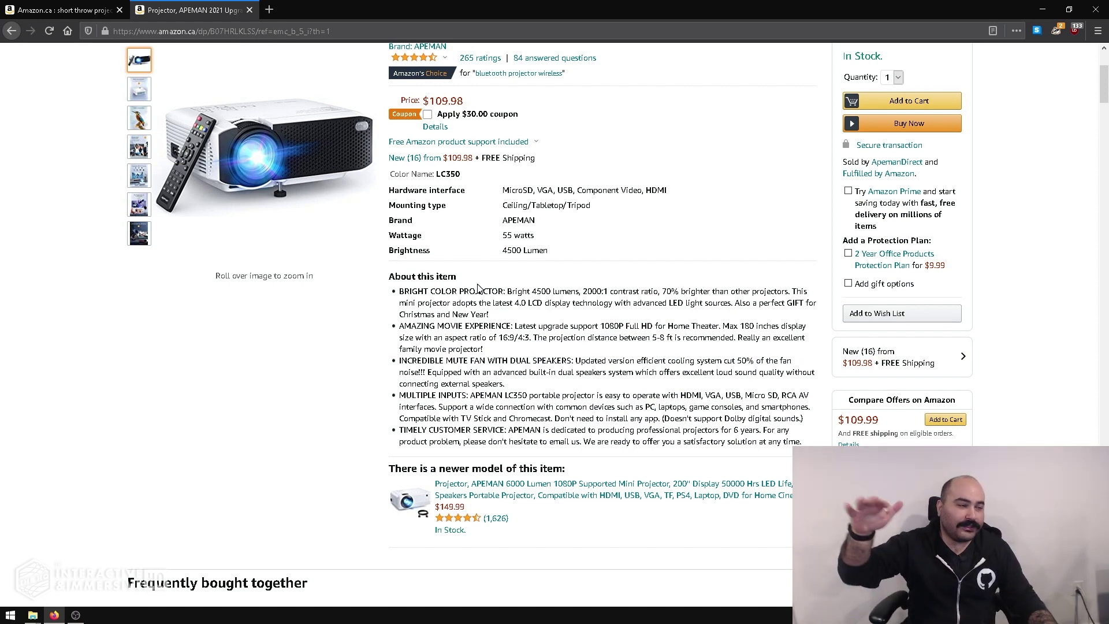
scroll(557, 368, "up", 3)
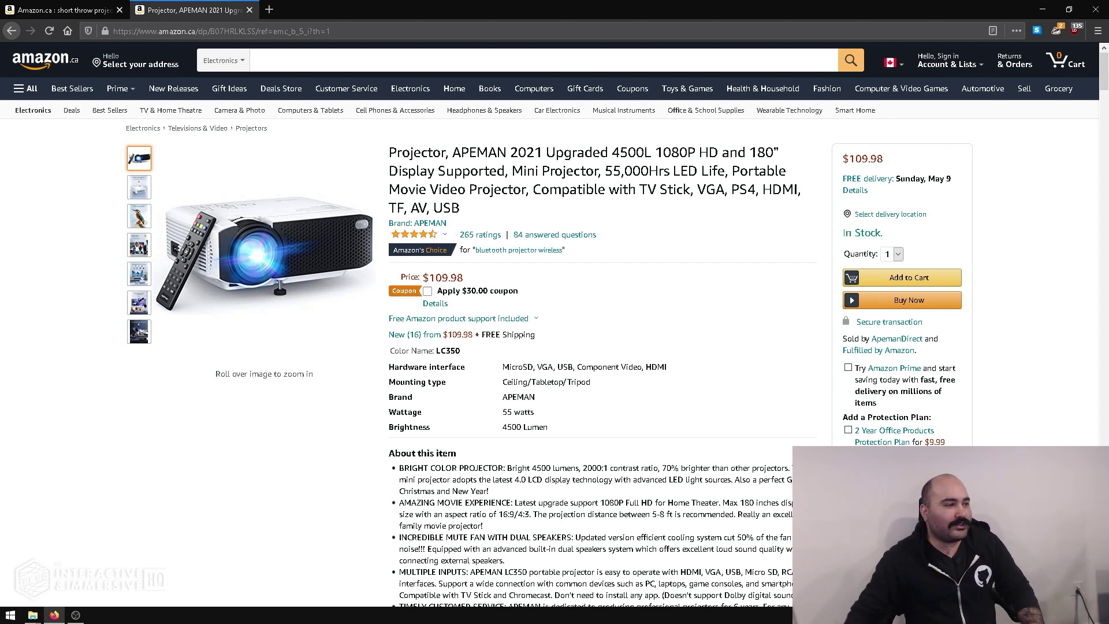
left_click(63, 9)
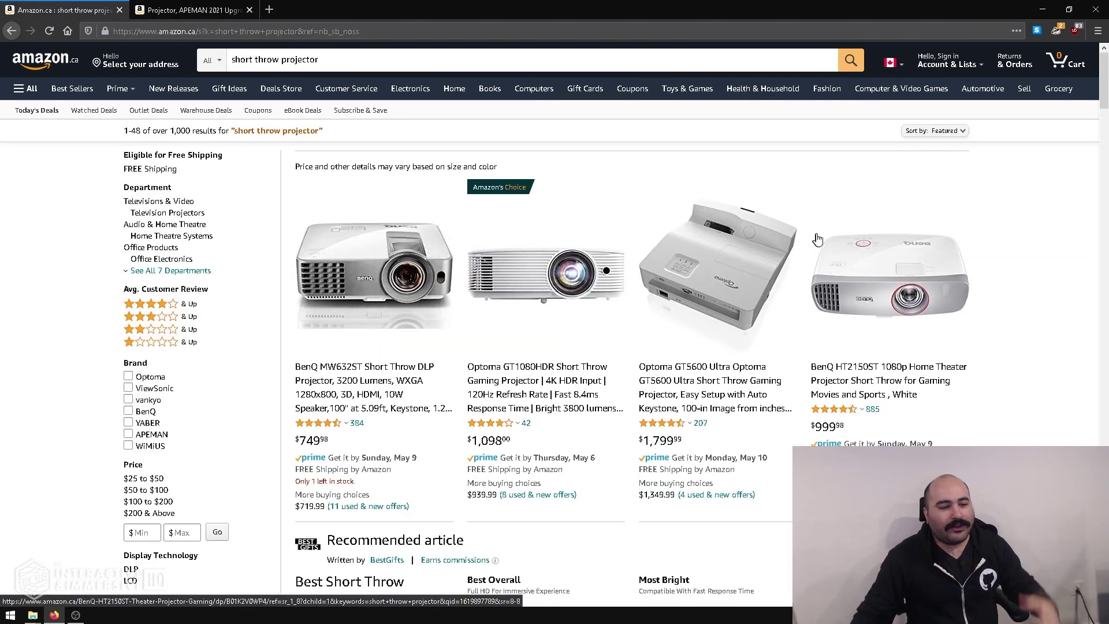
scroll(751, 273, "down", 9)
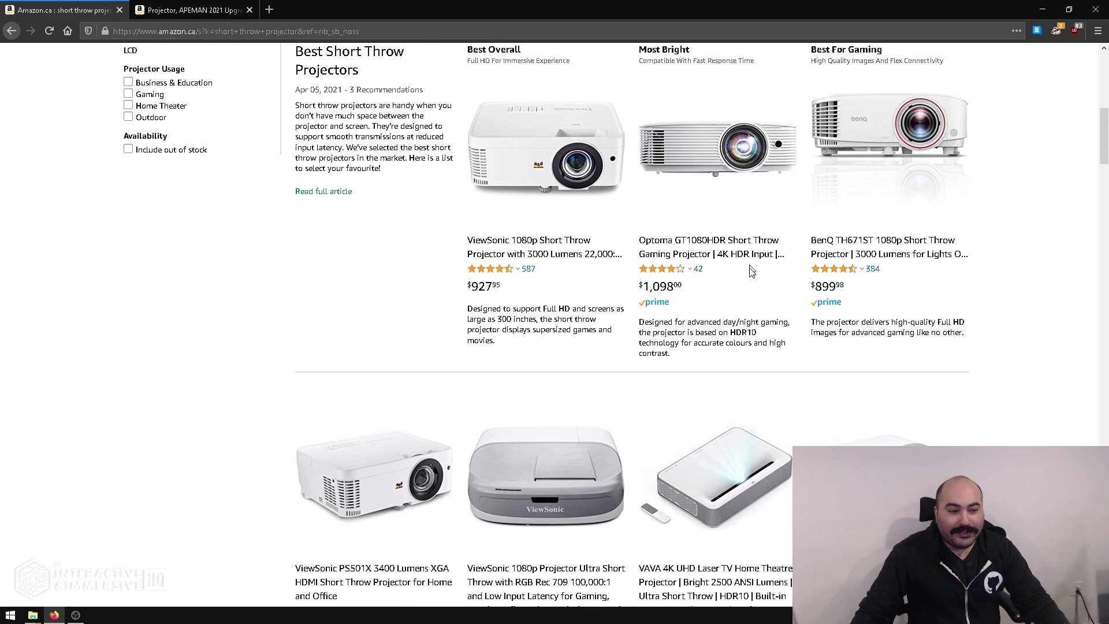
scroll(425, 362, "down", 4)
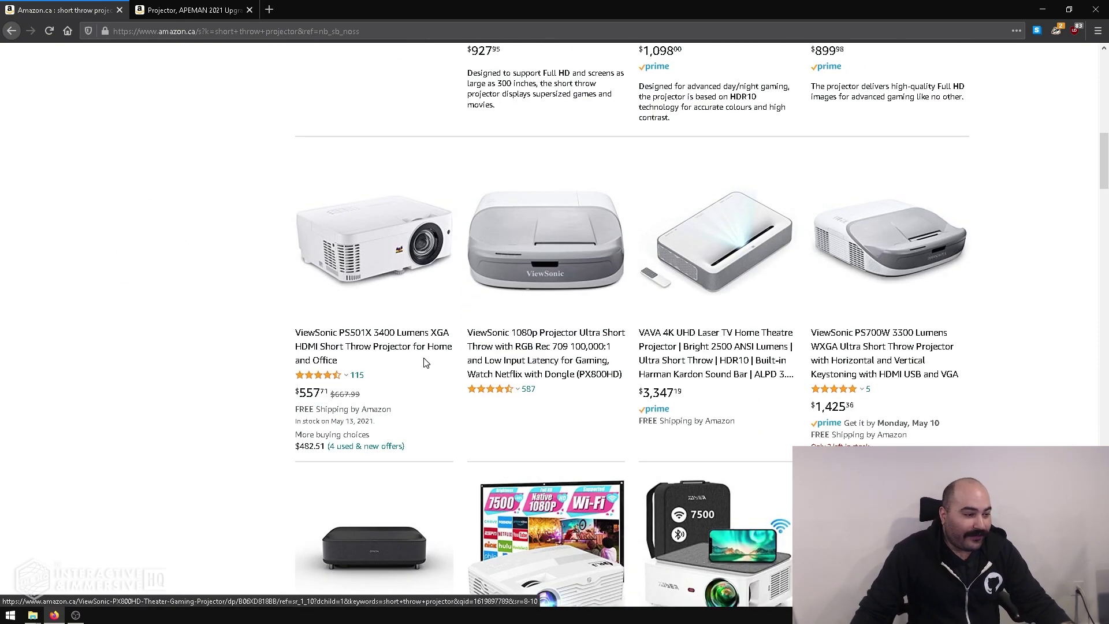
scroll(1017, 408, "up", 5)
scroll(1017, 408, "up", 1)
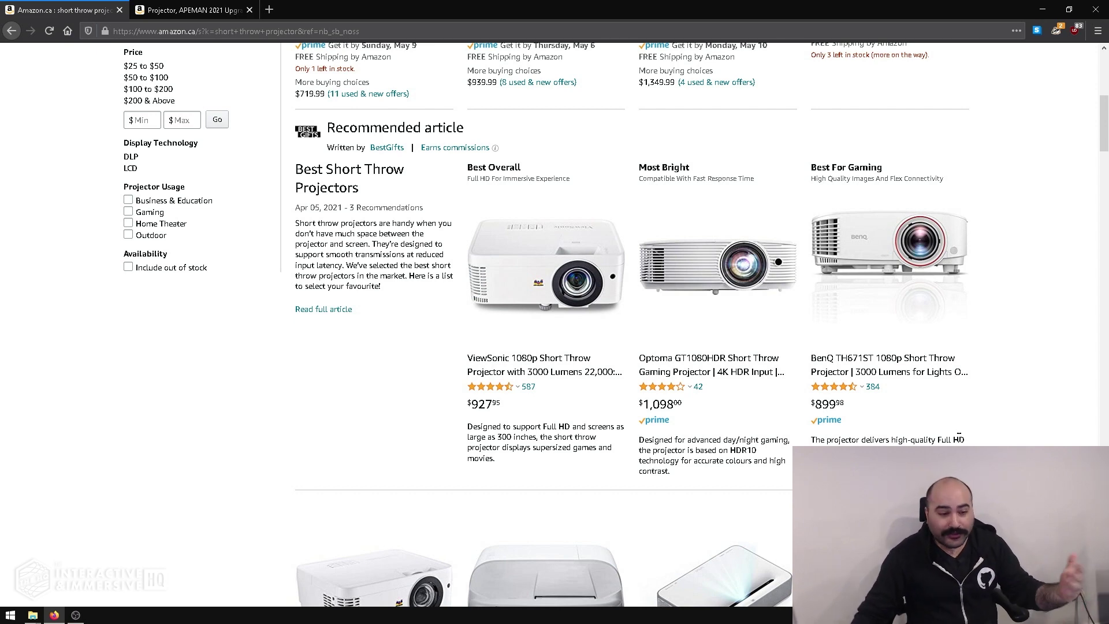
scroll(951, 428, "down", 4)
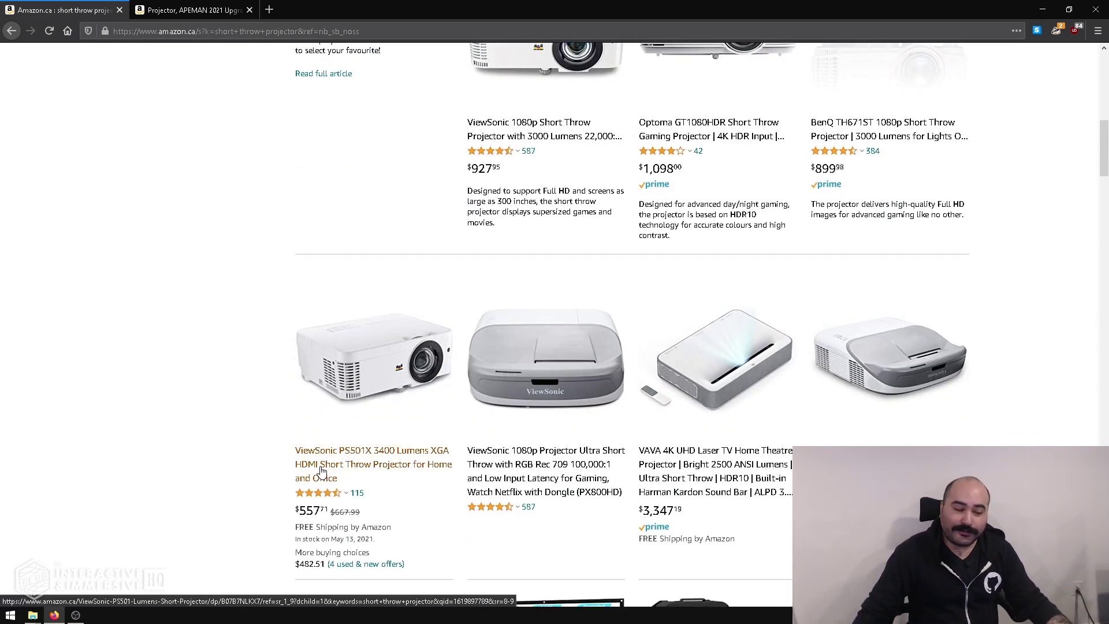
scroll(321, 471, "down", 1)
scroll(322, 471, "up", 5)
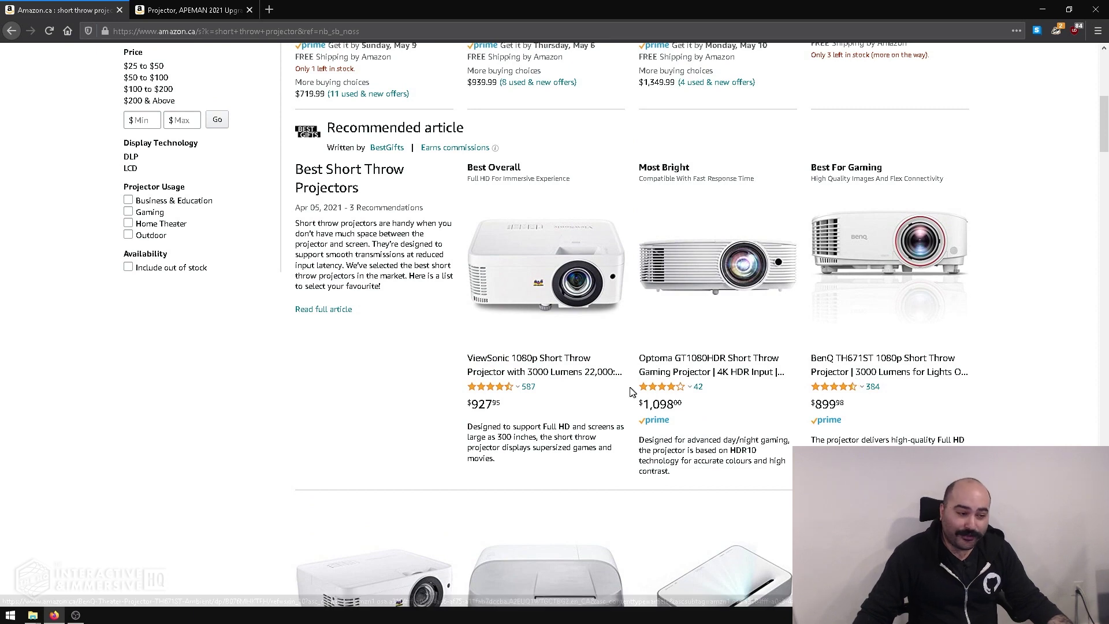
scroll(631, 392, "up", 6)
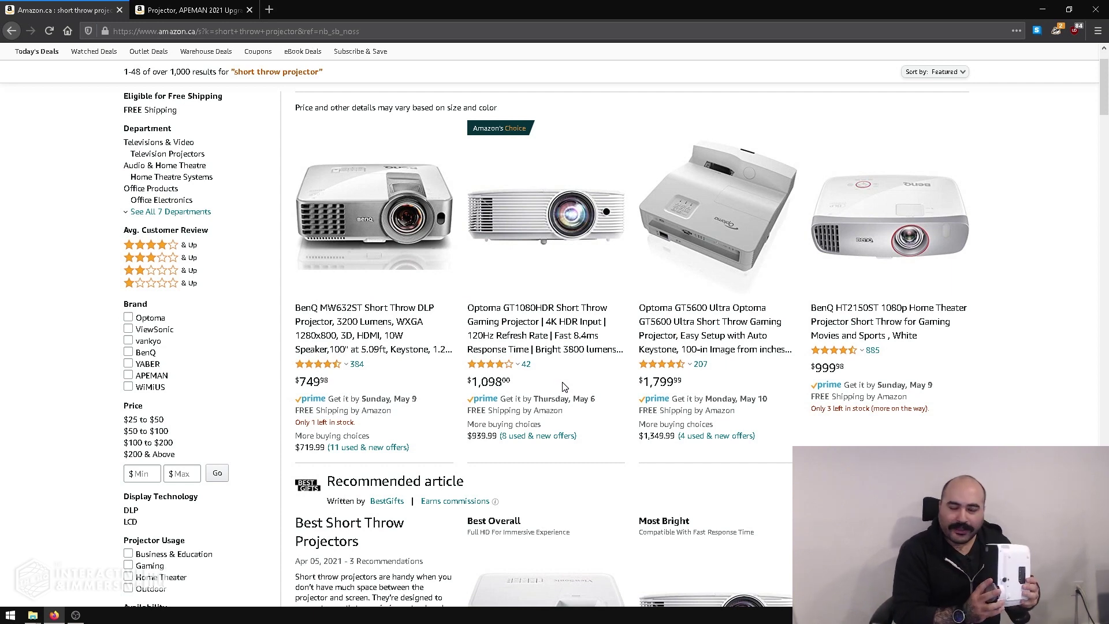
Step: From the APEMAN tab, search Amazon for 'projector'
left_click(161, 5)
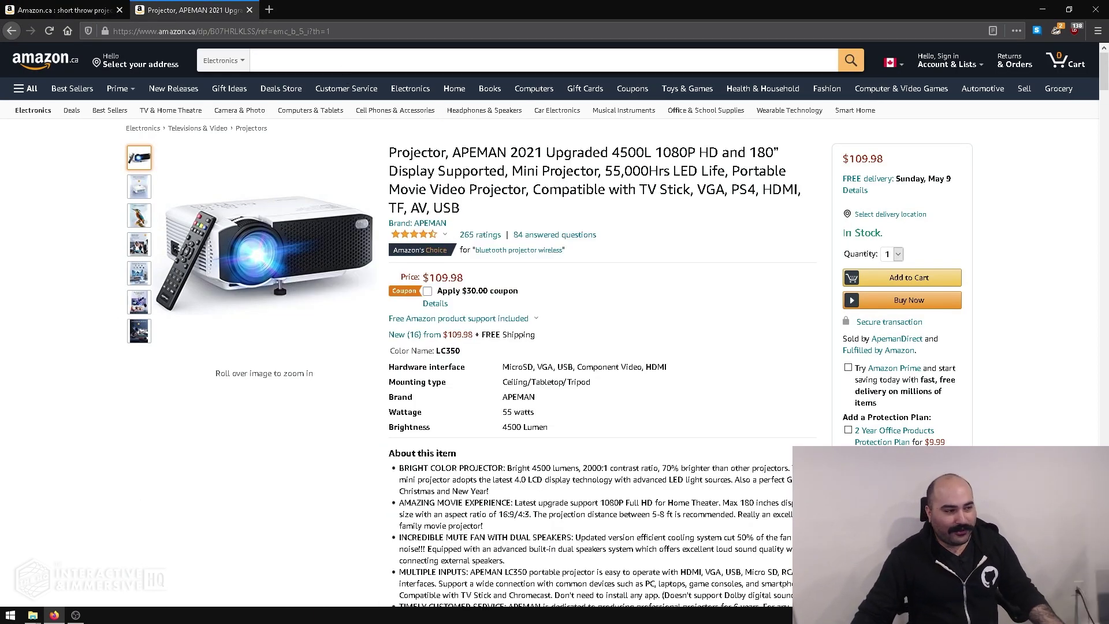
left_click(543, 60)
type("p")
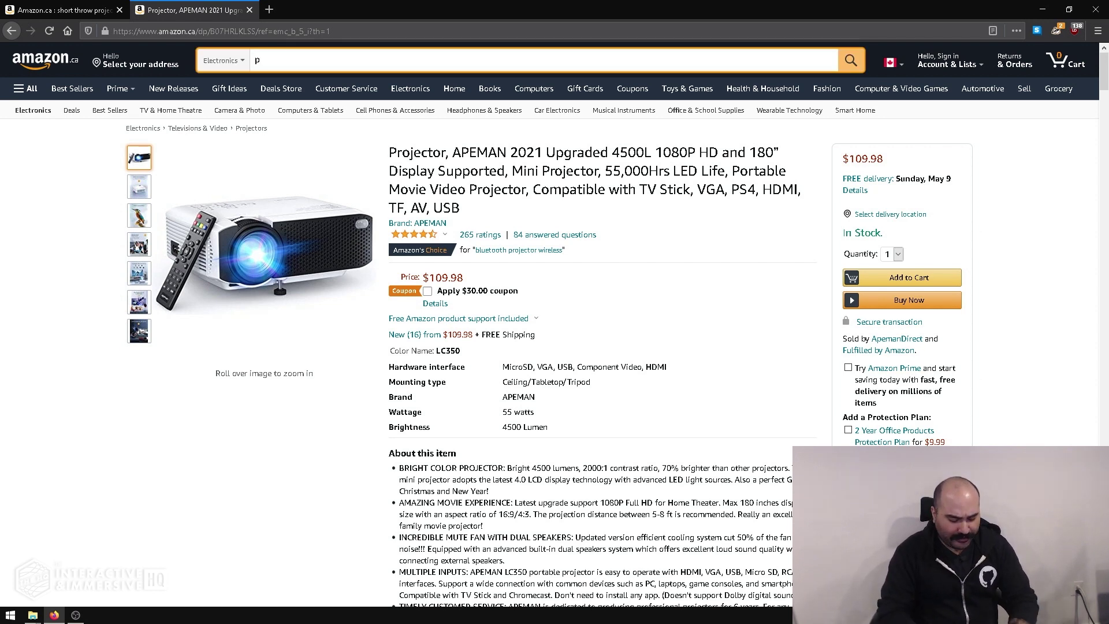
type("rojector")
key("Return")
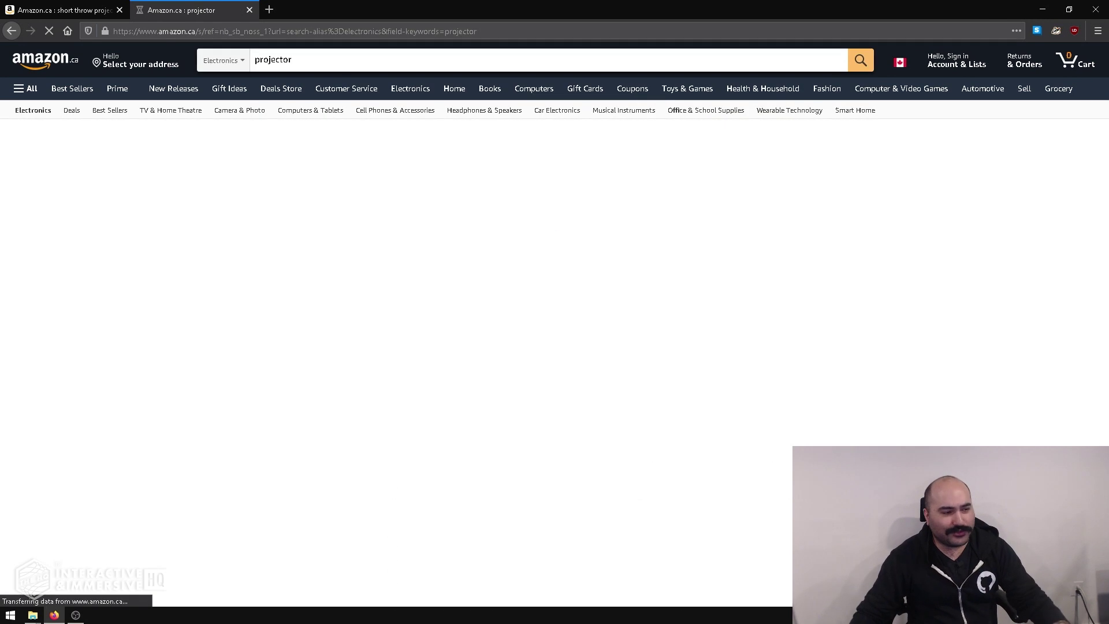
Step: Scroll through the projector results, including VANKYO at $118.99 and DR. J at $135.99
scroll(705, 247, "down", 2)
scroll(705, 248, "down", 7)
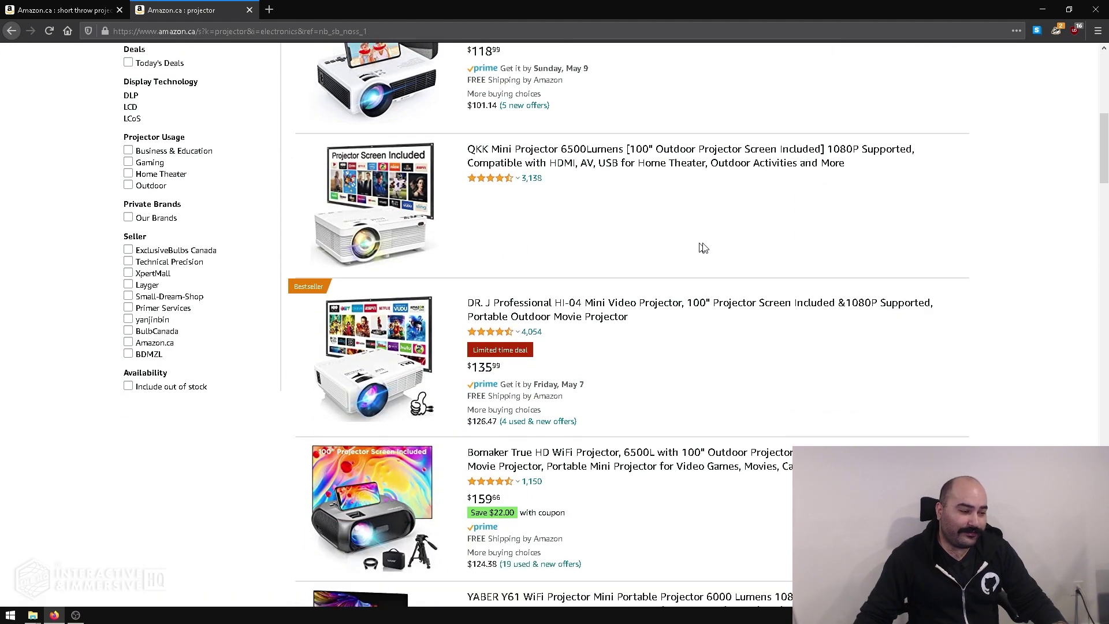
scroll(703, 248, "down", 7)
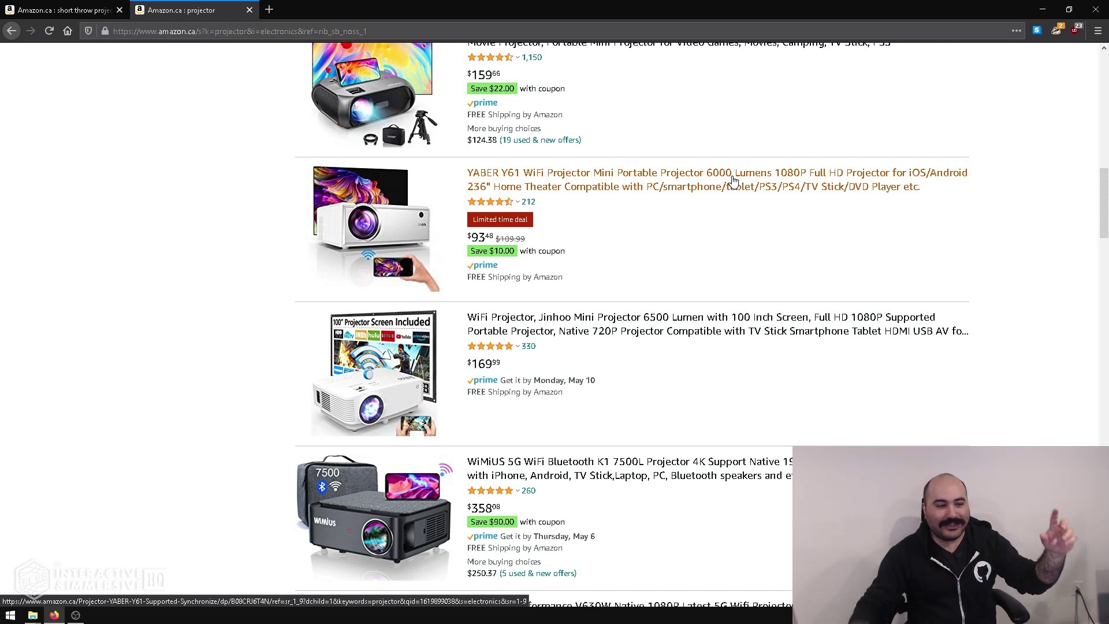
scroll(809, 241, "up", 1)
scroll(810, 241, "up", 12)
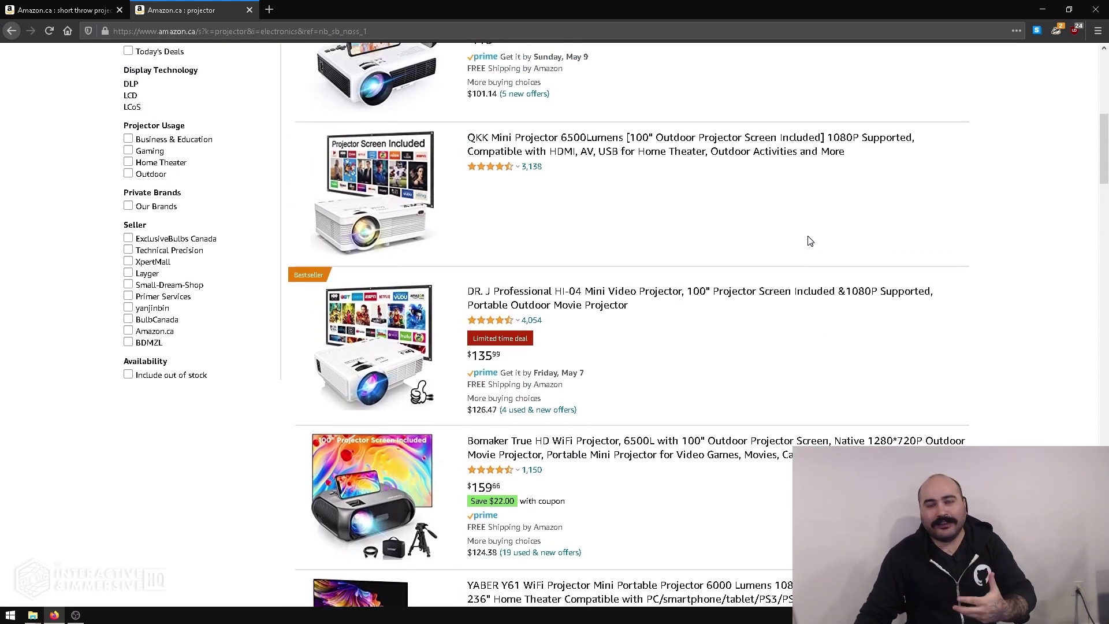
scroll(810, 241, "up", 2)
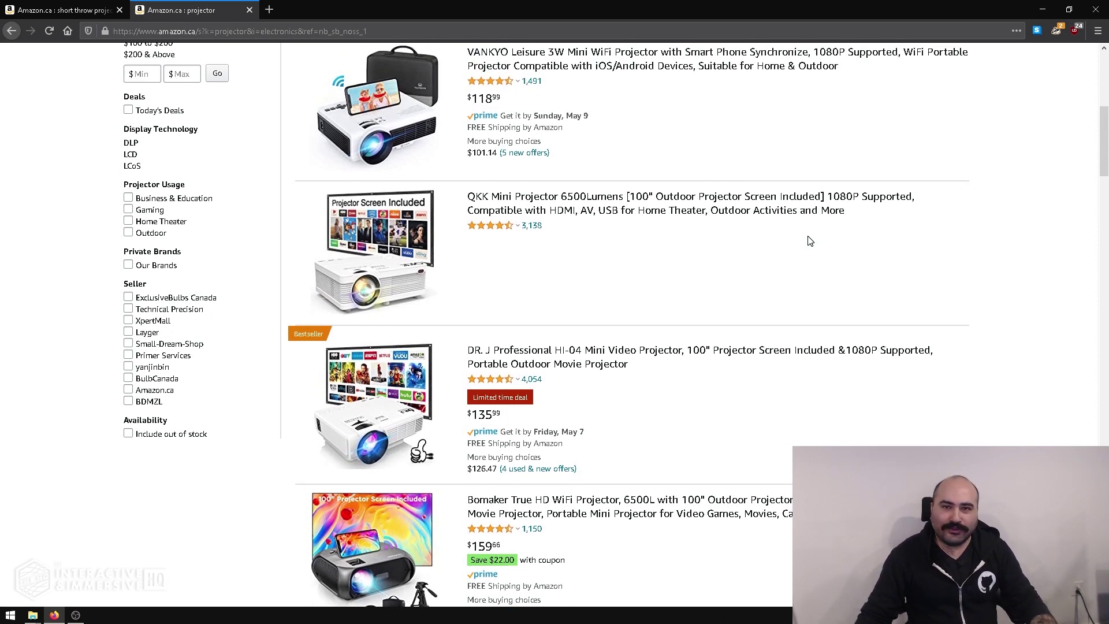